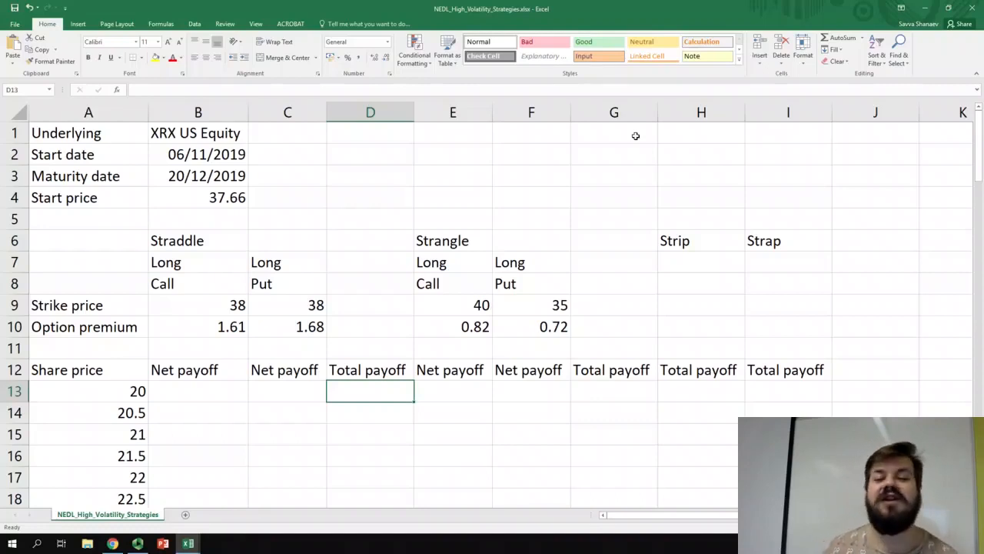
# In B13, begin an IF formula testing whether share price A13 is below the call strike $B$9, returning 0 if true
pyautogui.press('Left')
pyautogui.press('Left')
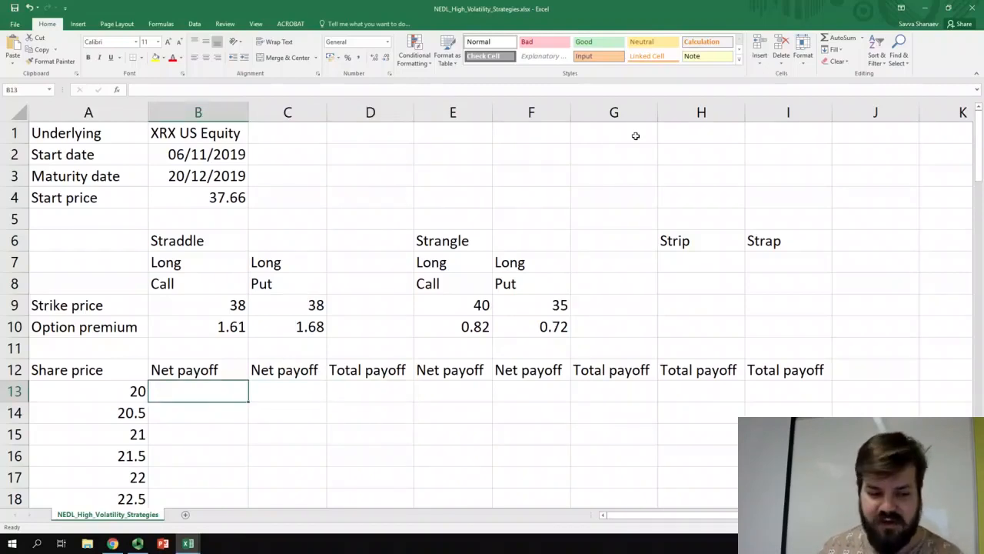
pyautogui.write('=IF(')
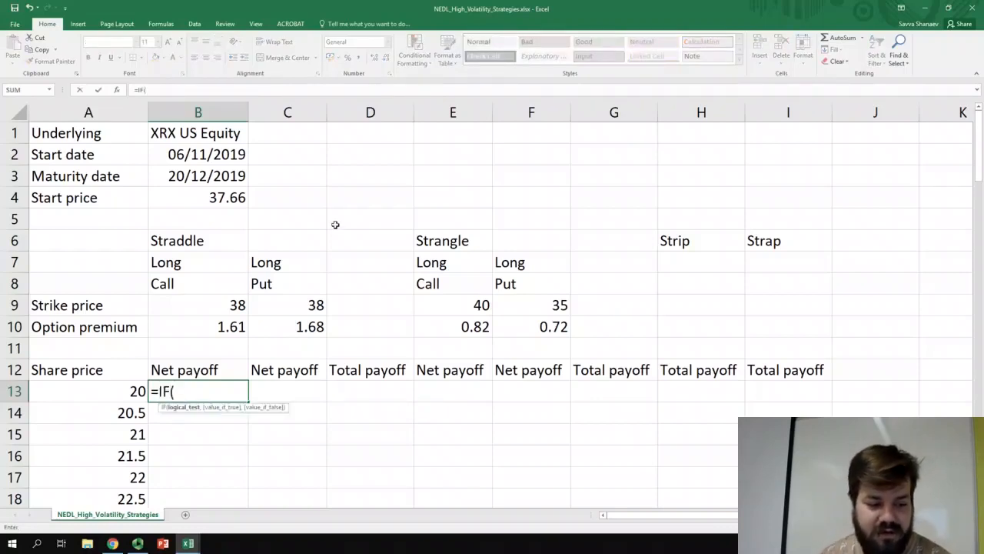
pyautogui.click(107, 386)
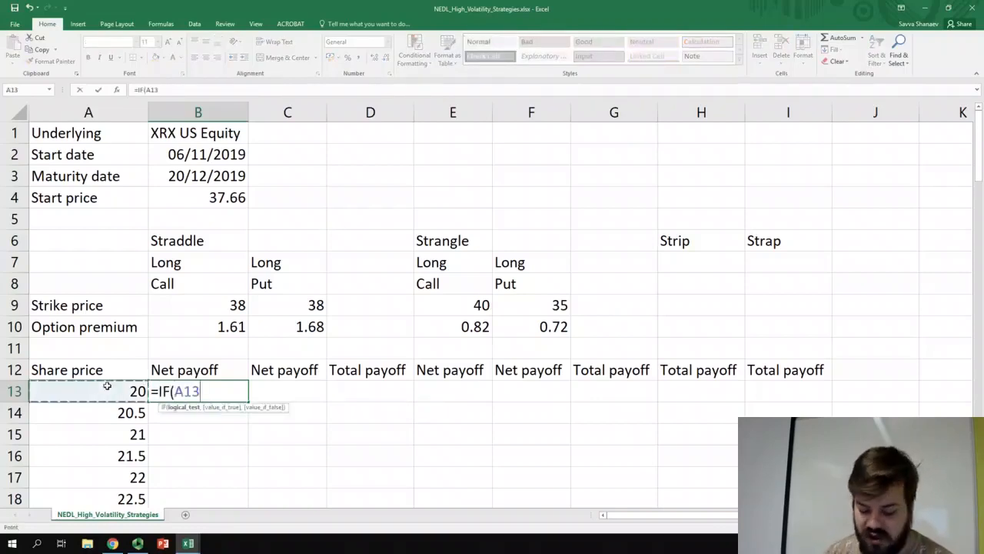
pyautogui.write('<')
pyautogui.click(227, 305)
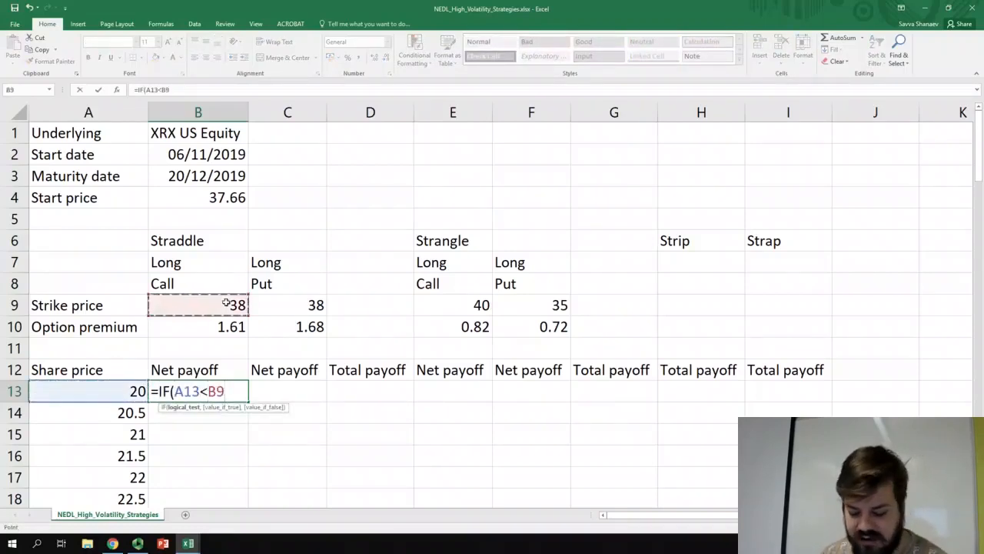
pyautogui.press('F4')
pyautogui.write(',')
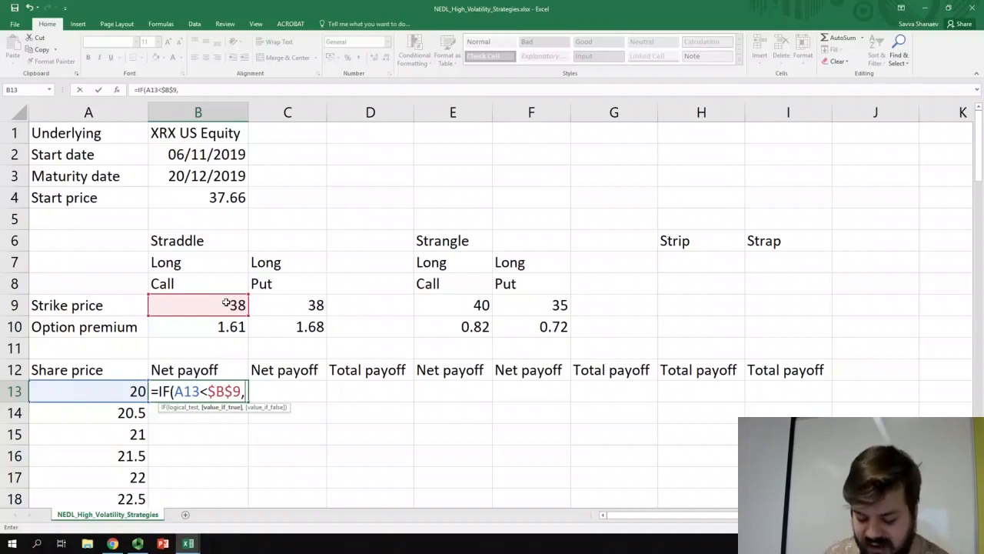
pyautogui.write('0,')
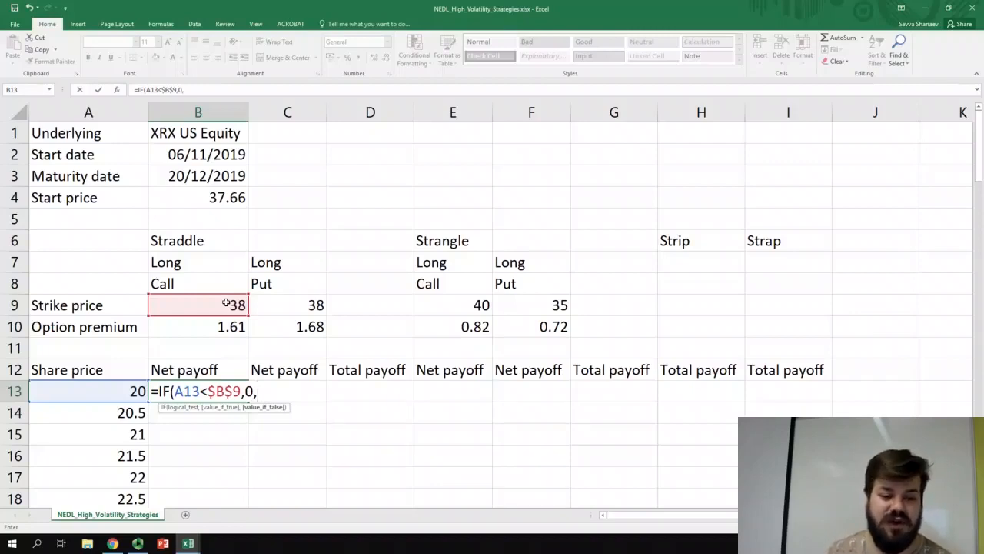
# Complete the IF function in B13 with A13-$B$9 as the value if false
pyautogui.click(102, 391)
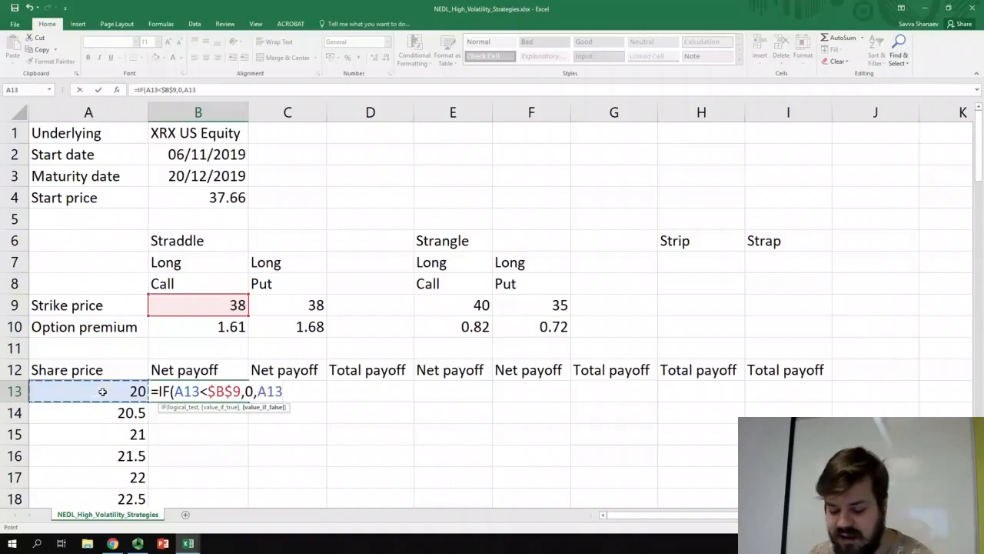
pyautogui.write('-')
pyautogui.click(197, 305)
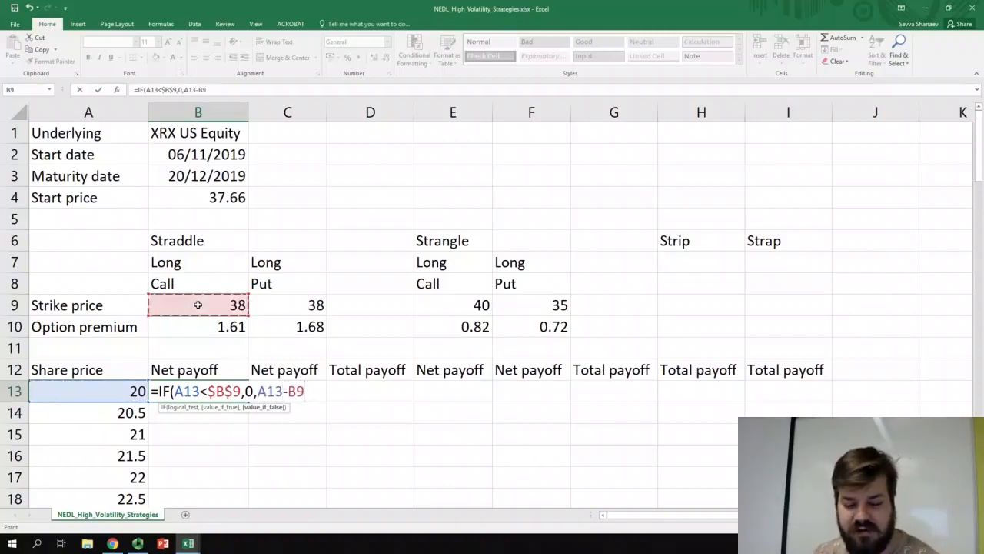
pyautogui.press('F4')
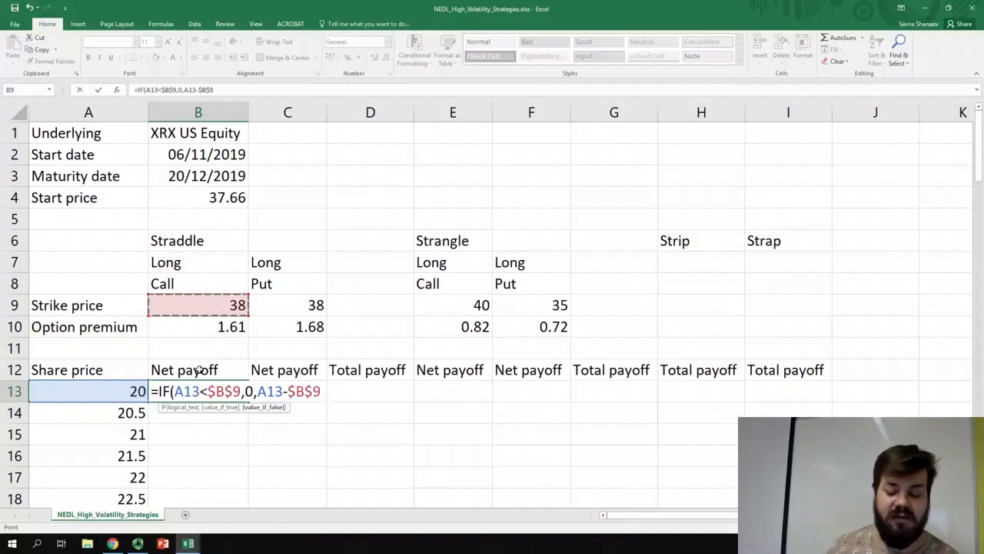
pyautogui.write(')')
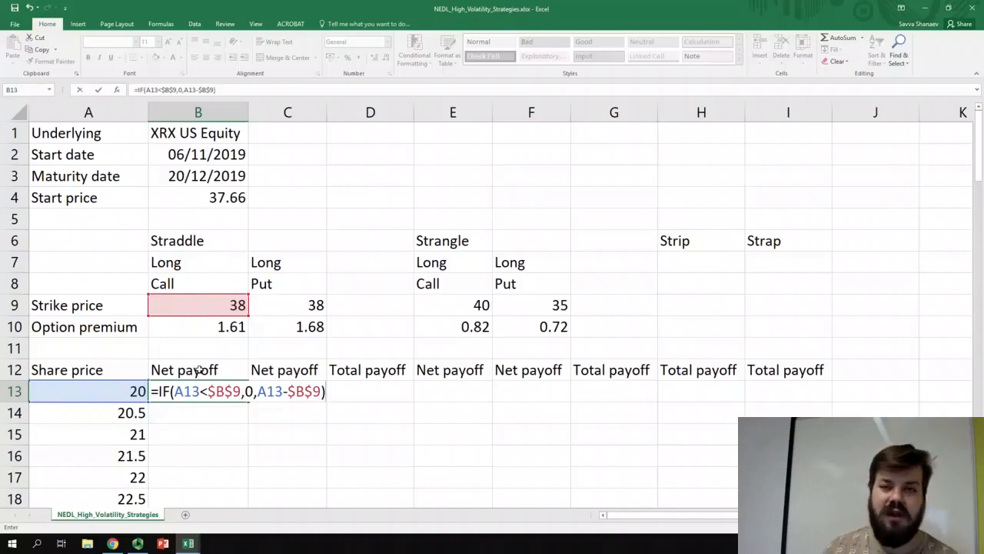
# Subtract the call premium $B$10 from the IF result in B13 and fill the formula down the straddle call's net payoff column
pyautogui.write('-')
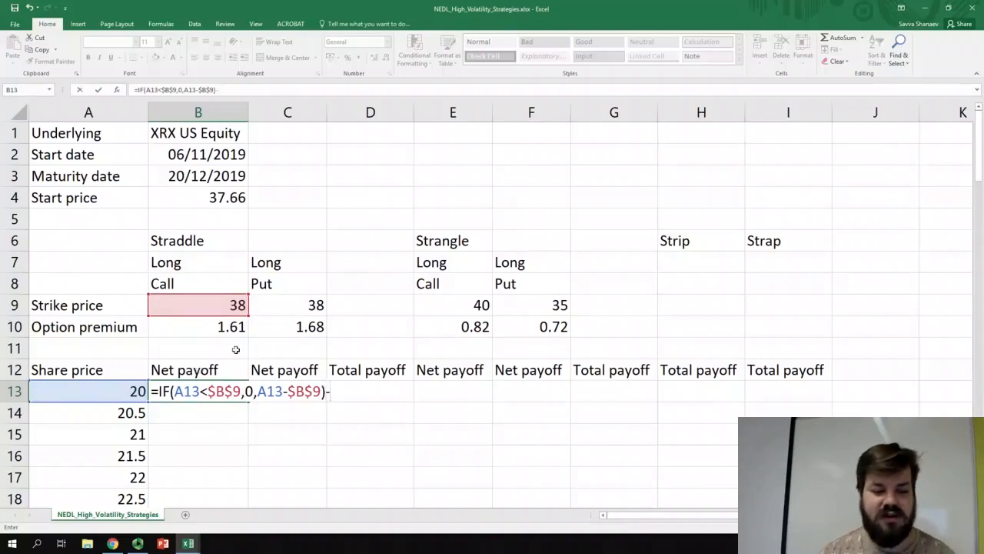
pyautogui.click(221, 328)
pyautogui.press('F4')
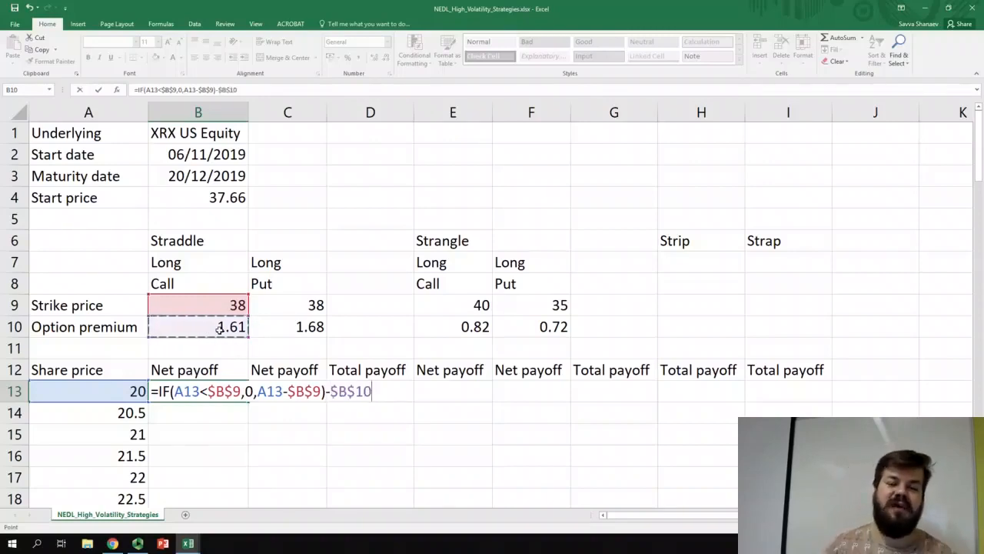
pyautogui.press('Return')
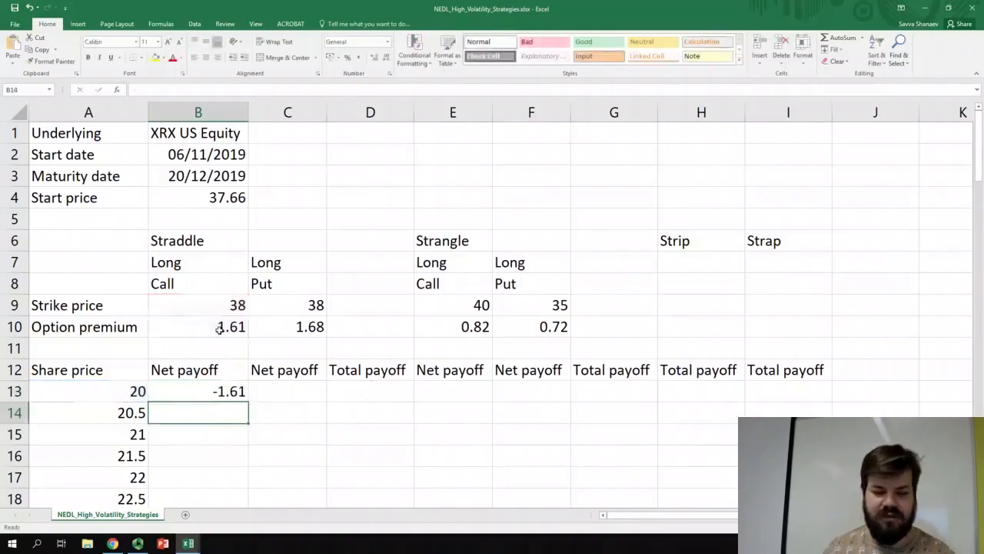
pyautogui.press('Up')
pyautogui.doubleClick(248, 401)
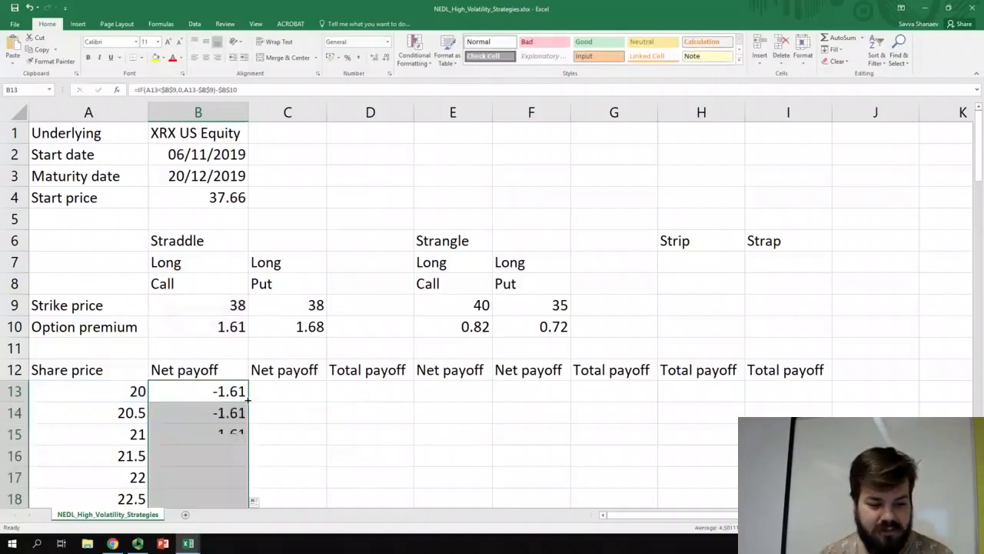
# In C13, begin an IF formula testing whether share price A13 is below the put strike $C$9
pyautogui.click(296, 394)
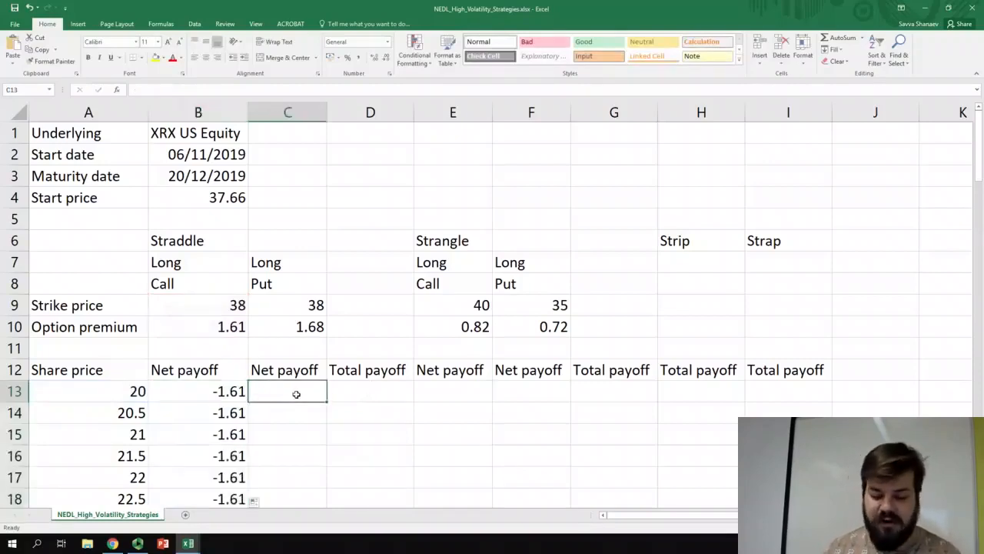
pyautogui.write('=I')
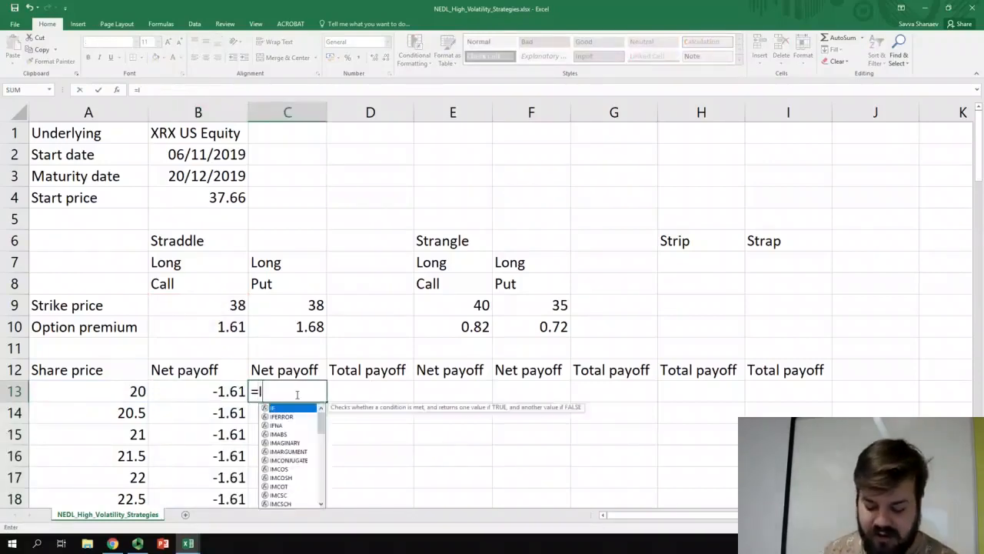
pyautogui.write('F(')
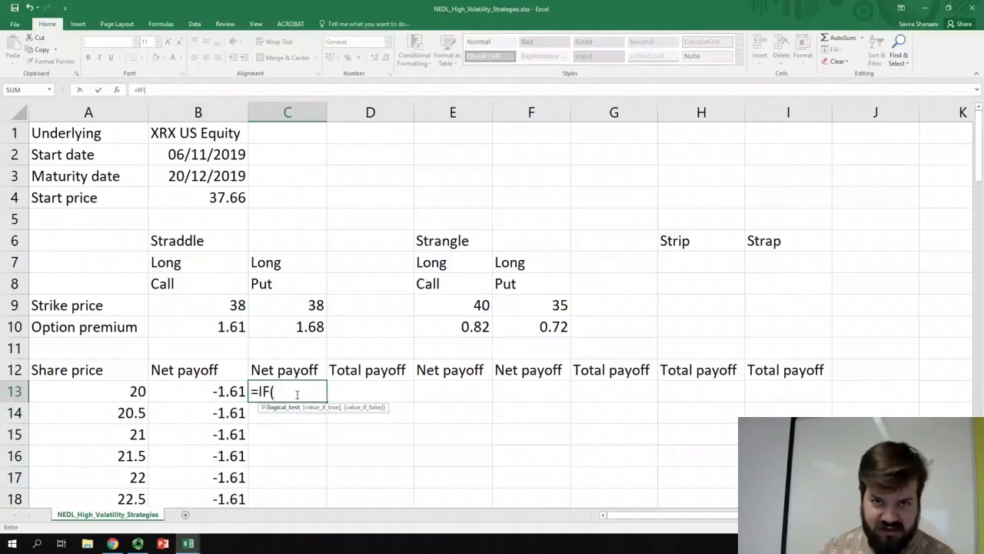
pyautogui.click(113, 391)
pyautogui.write('<')
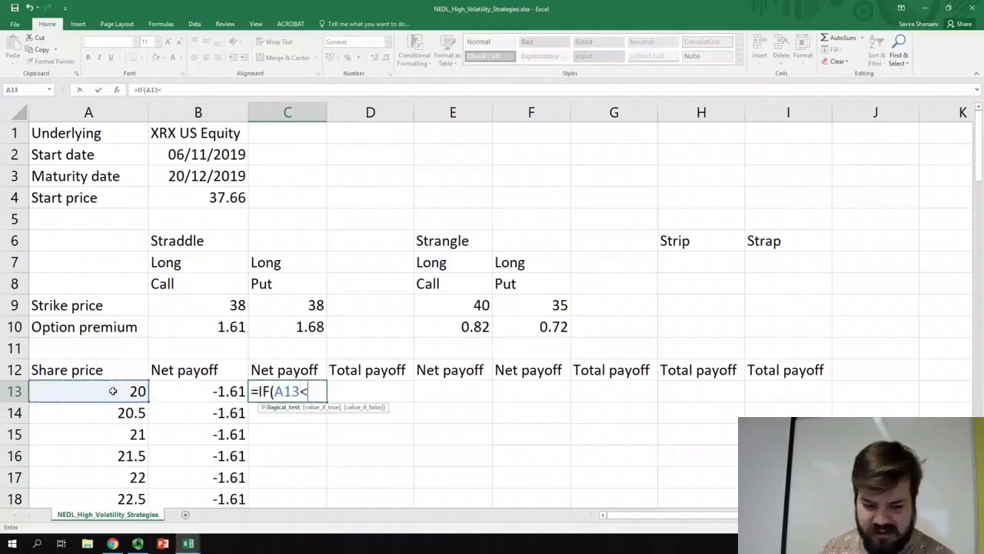
pyautogui.press('F4')
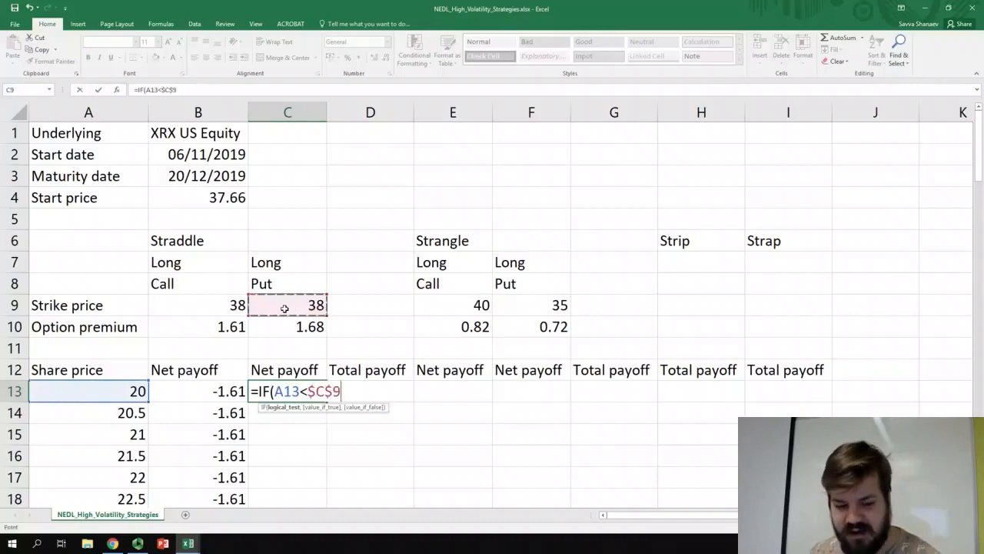
pyautogui.write(',')
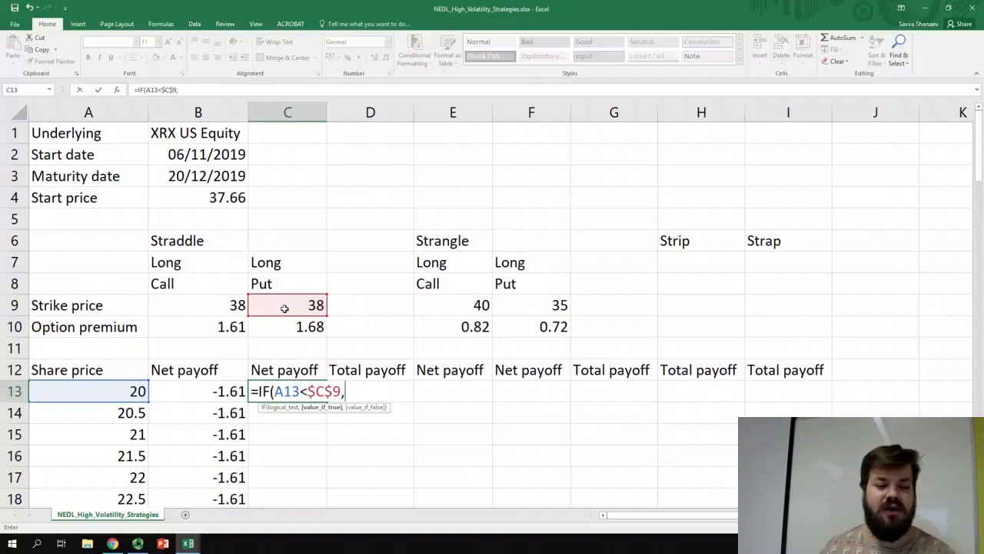
# Complete the IF function in C13 with $C$9-A13 as the value if true and 0 if false
pyautogui.click(282, 308)
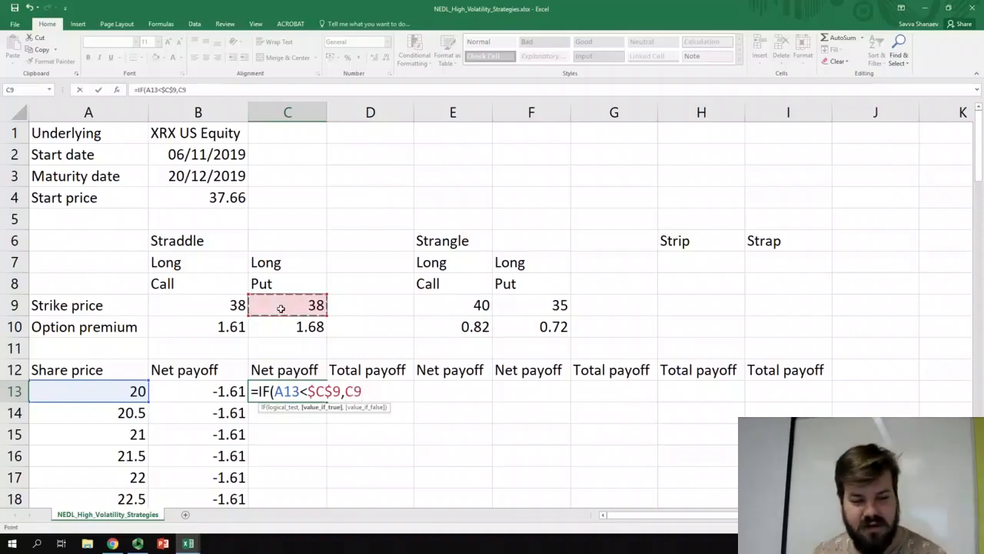
pyautogui.press('F4')
pyautogui.write('-')
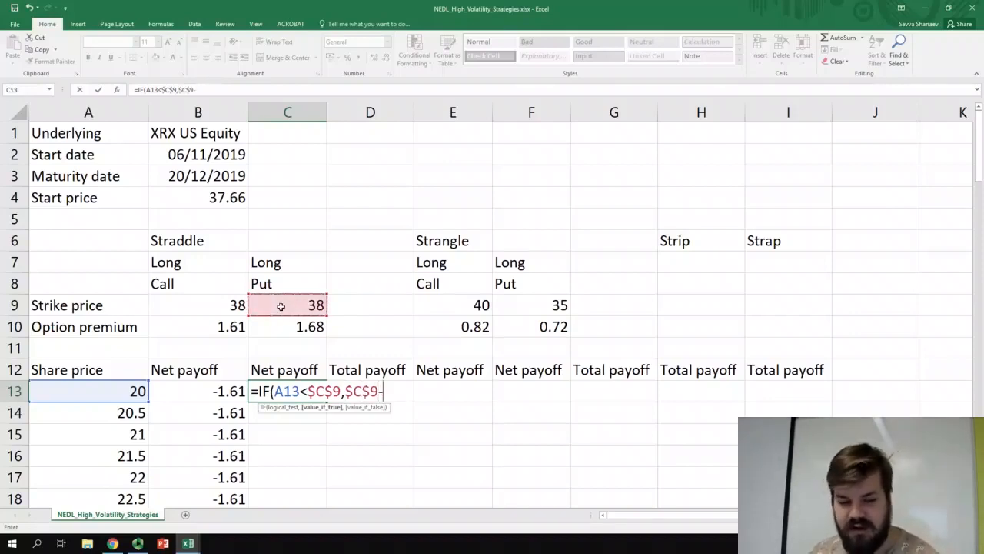
pyautogui.click(92, 390)
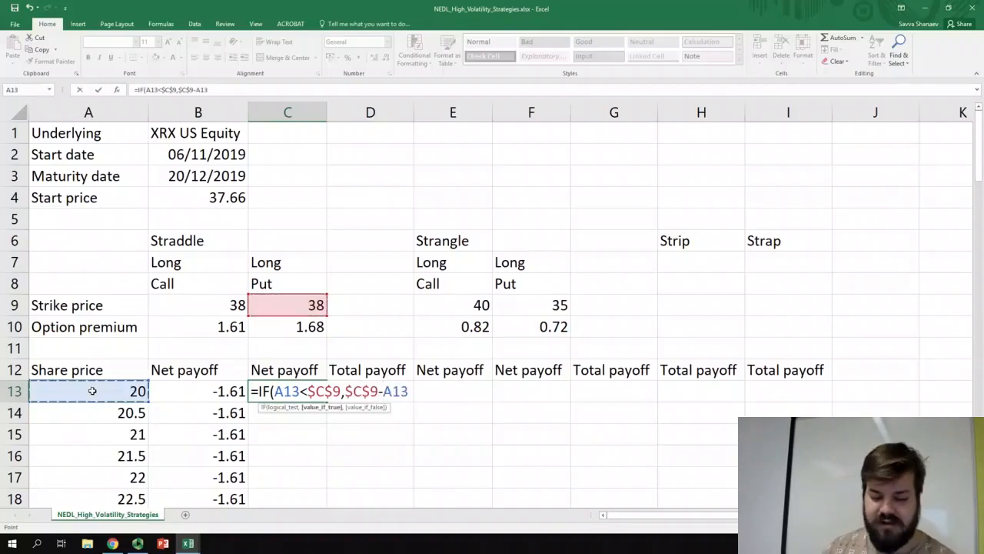
pyautogui.write(',')
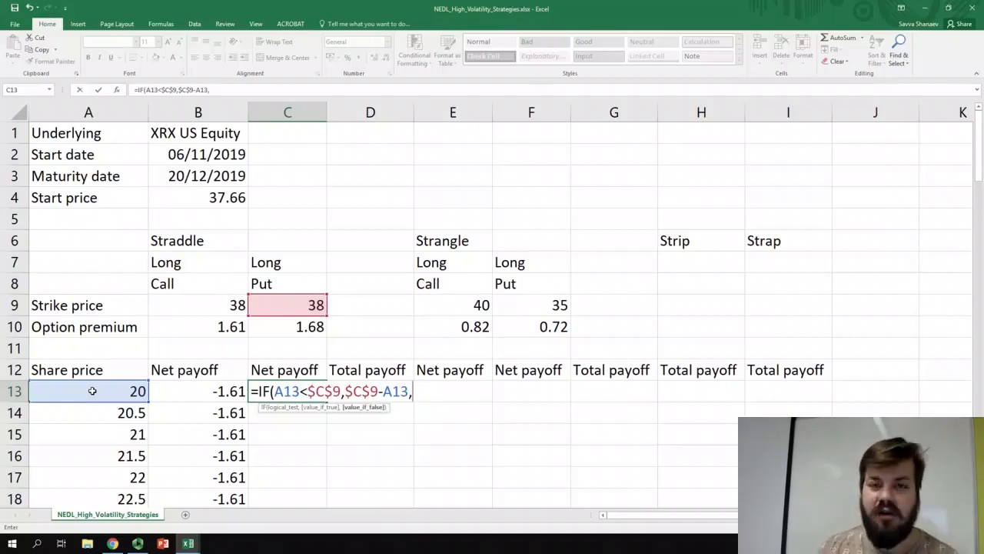
pyautogui.write('0)')
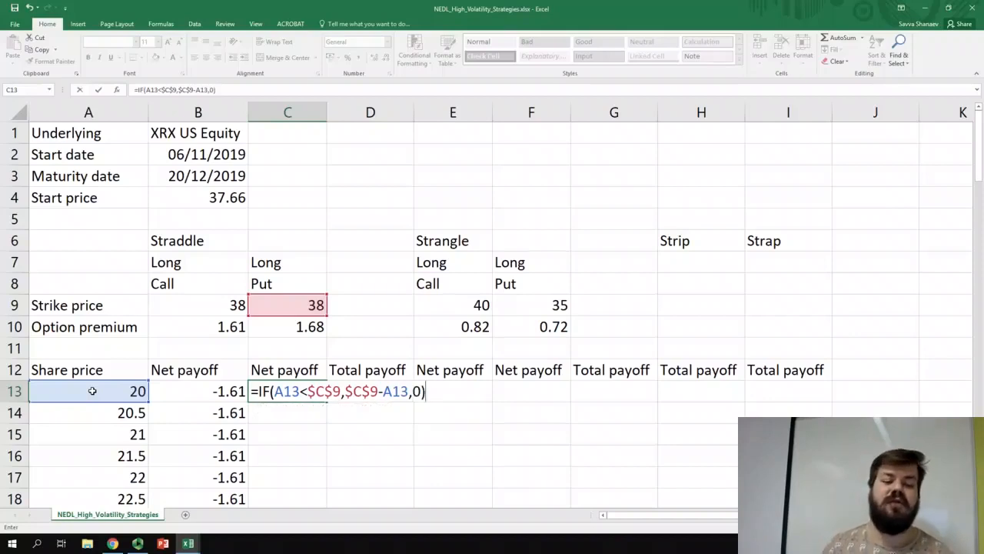
# Subtract the put premium $C$10 from the IF result in C13 and fill the formula down the straddle put's net payoff column
pyautogui.write('-')
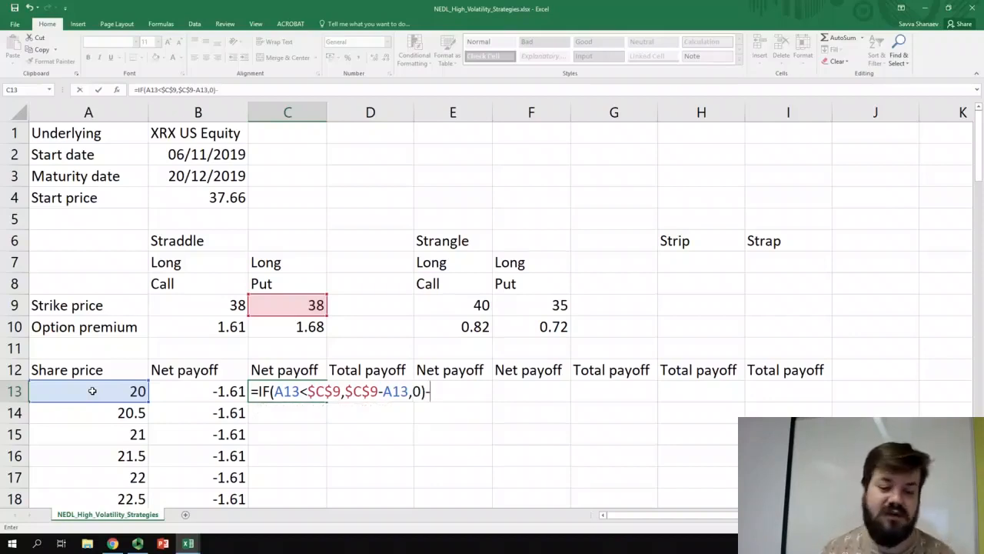
pyautogui.click(252, 331)
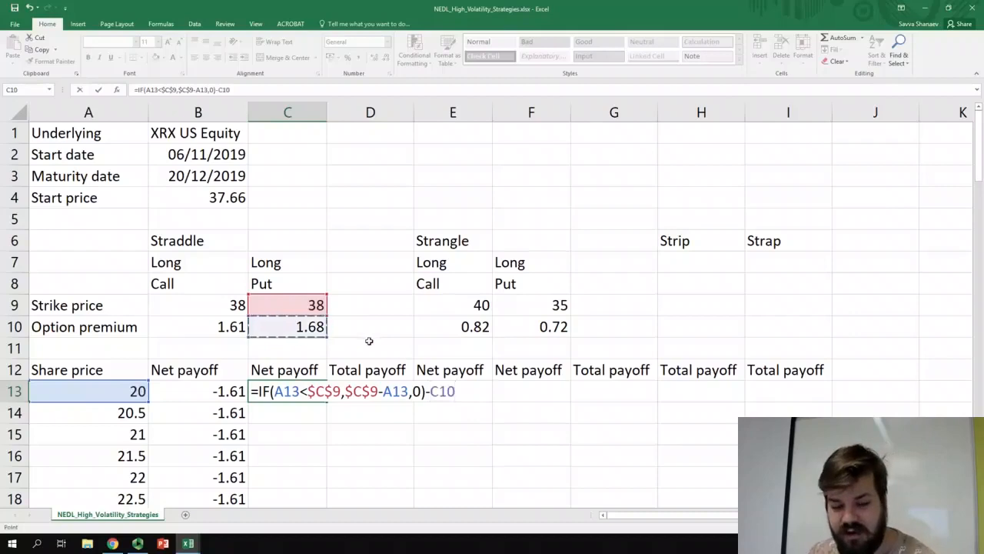
pyautogui.press('F4')
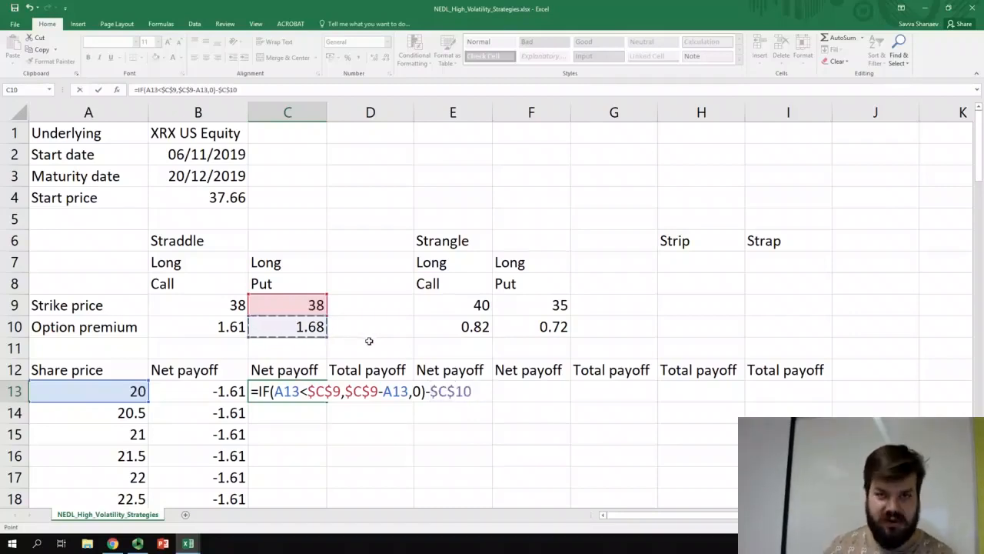
pyautogui.press('Return')
pyautogui.press('Up')
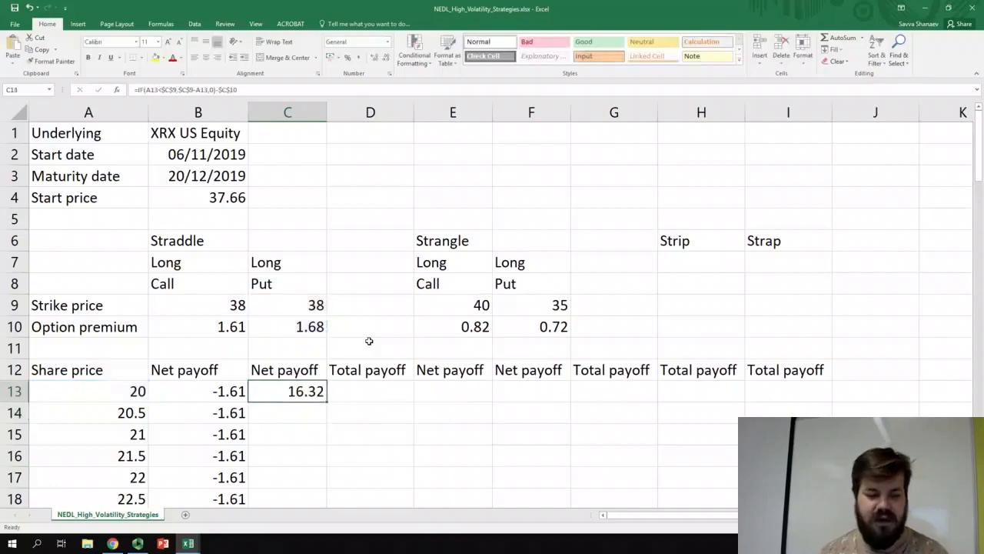
pyautogui.doubleClick(328, 402)
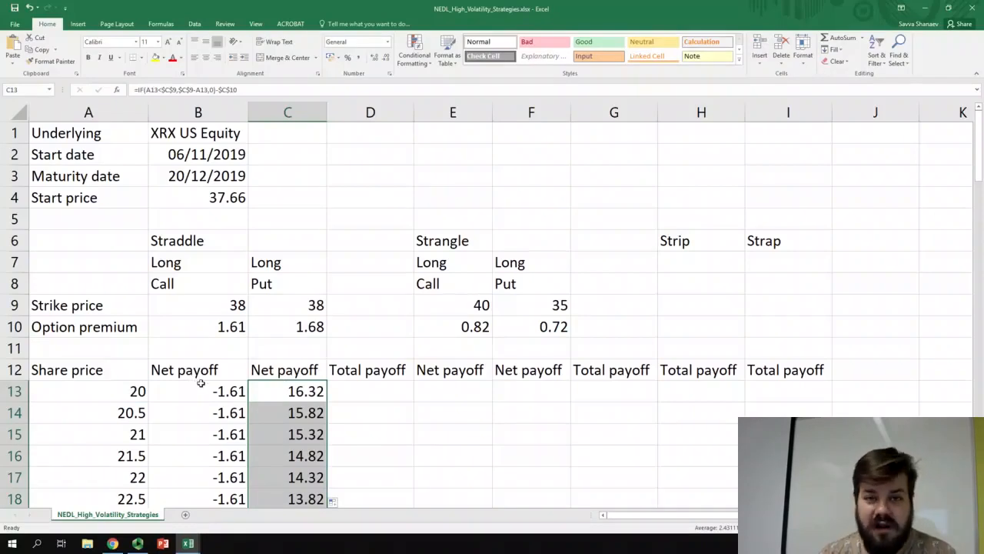
# Sum the straddle's call and put net payoffs B13:C13 in D13 and fill the formula down the total payoff column
pyautogui.scroll(-6, 203, 374)
pyautogui.scroll(-20, 209, 347)
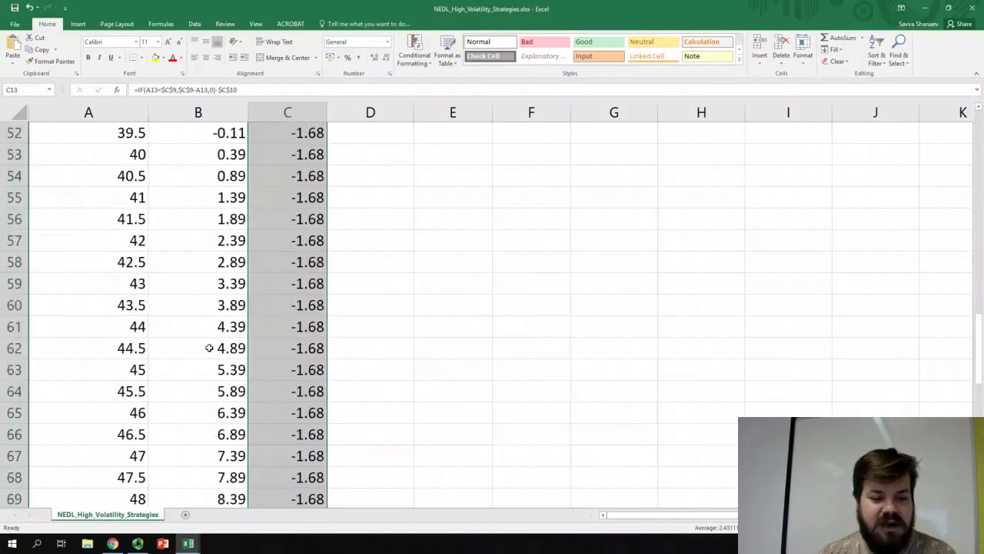
pyautogui.scroll(7, 212, 350)
pyautogui.scroll(20, 217, 353)
pyautogui.click(346, 393)
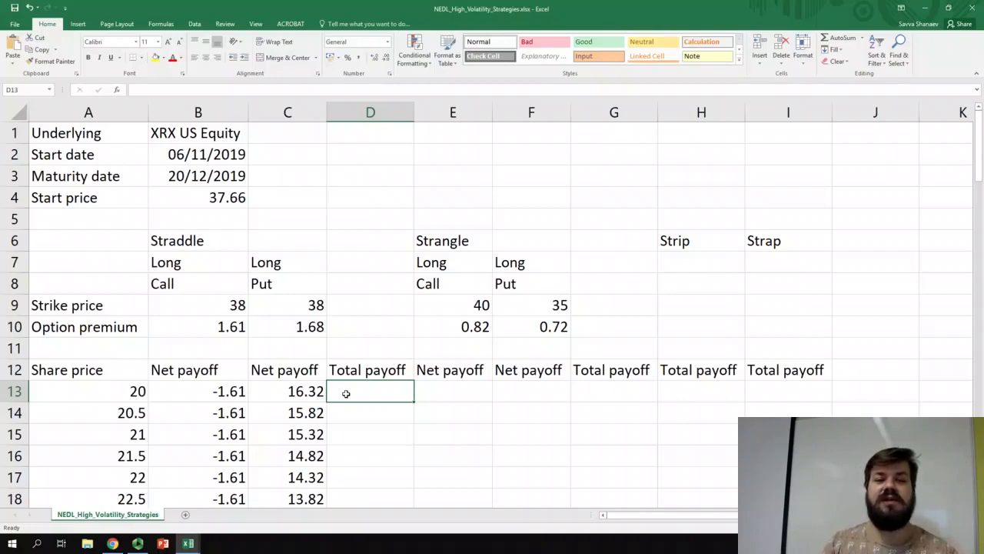
pyautogui.write('=')
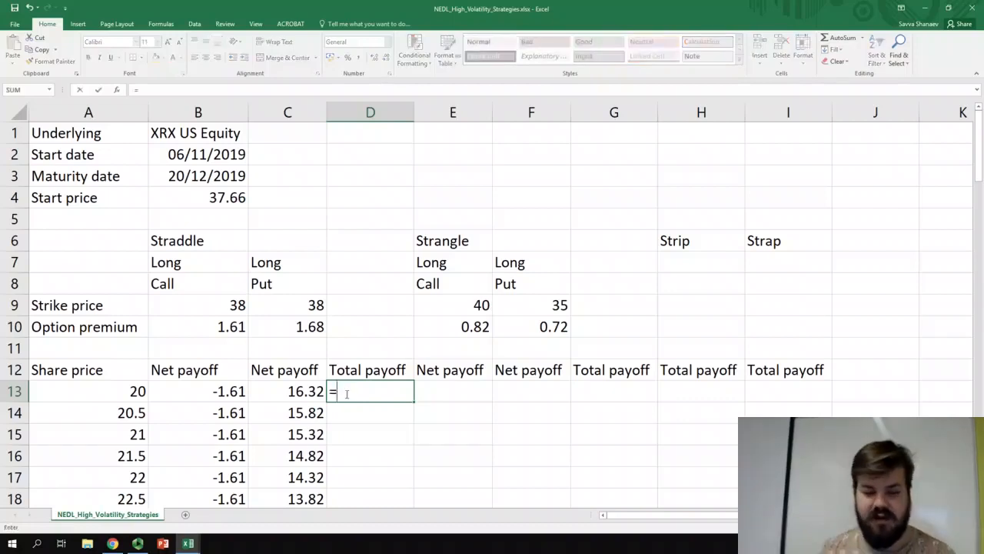
pyautogui.write('SUM(')
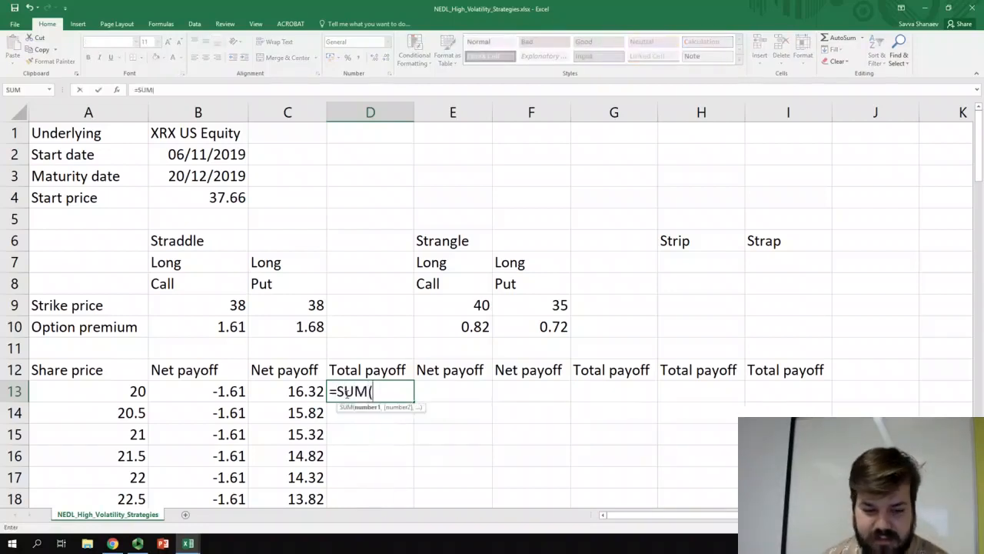
pyautogui.moveTo(190, 392); pyautogui.dragTo(256, 384)
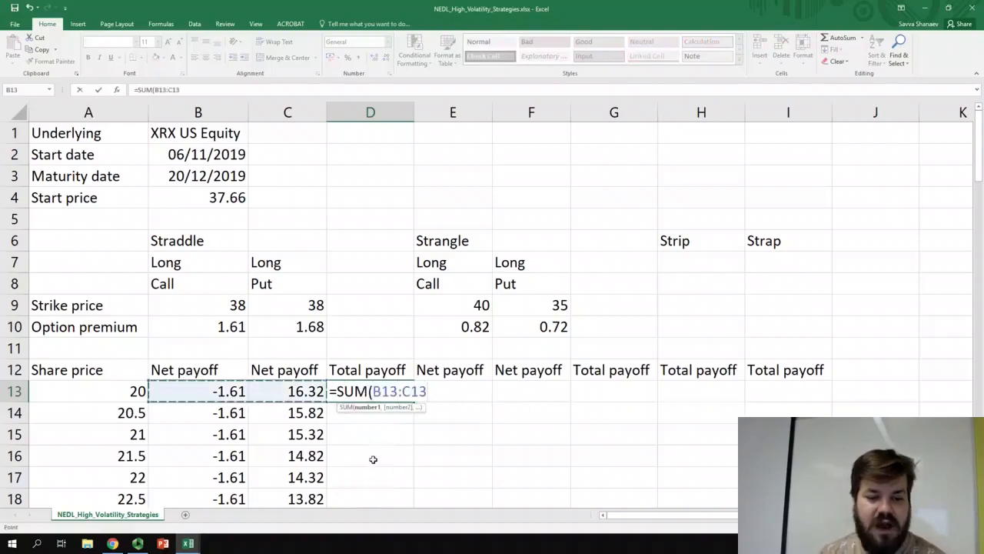
pyautogui.write(')')
pyautogui.press('Return')
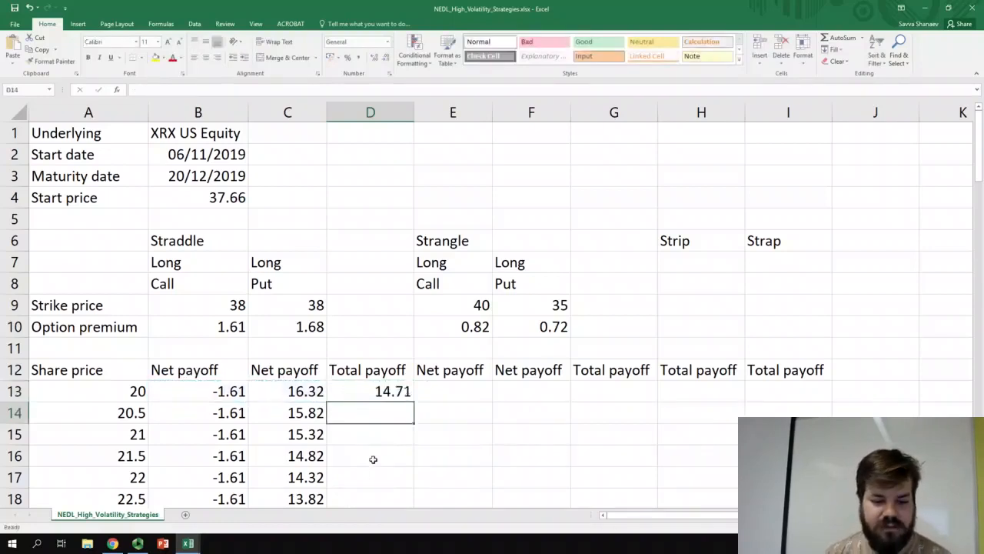
pyautogui.click(363, 396)
pyautogui.doubleClick(415, 399)
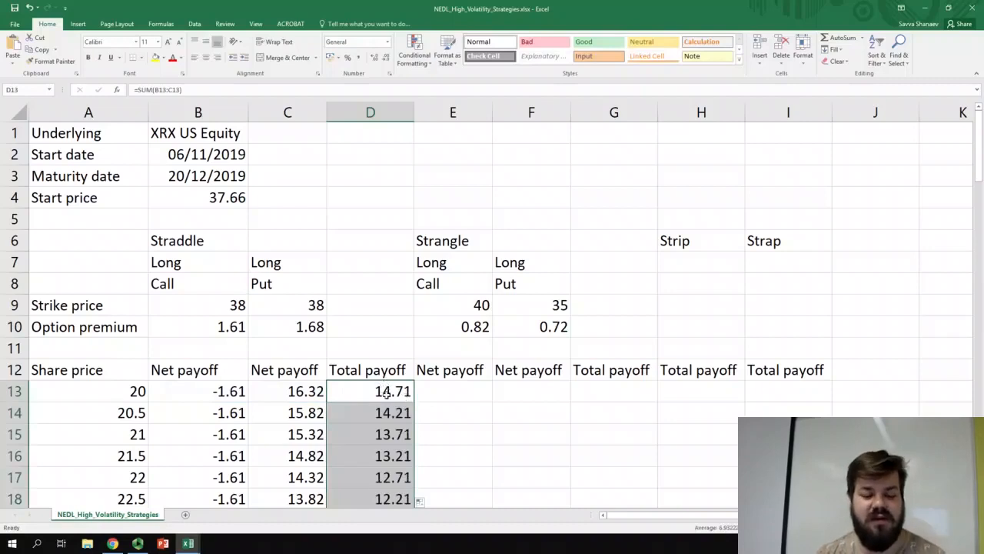
# Examine the straddle's total payoffs down the share price range, especially at the 38 strike and at a share price of 60
pyautogui.click(386, 394)
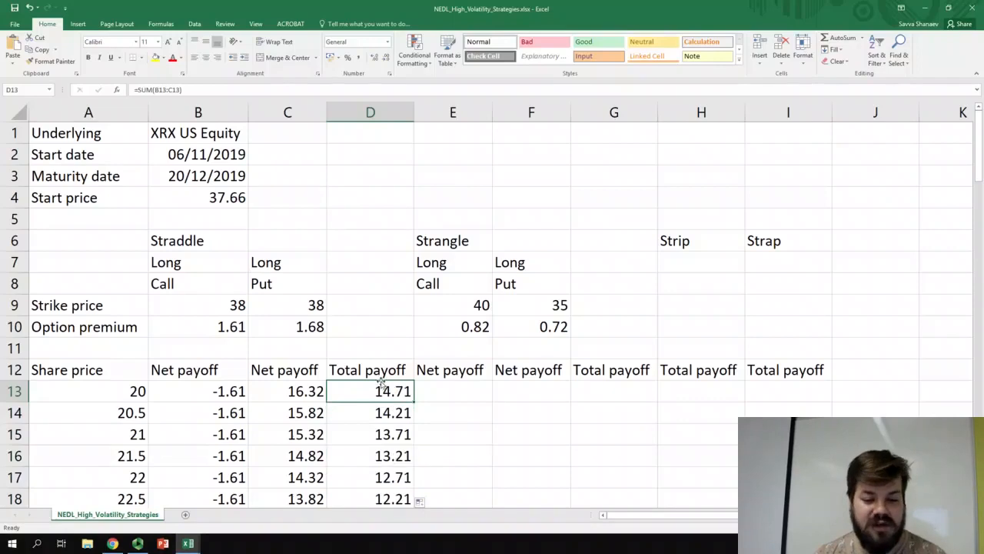
pyautogui.scroll(-2, 381, 431)
pyautogui.scroll(-2, 381, 431)
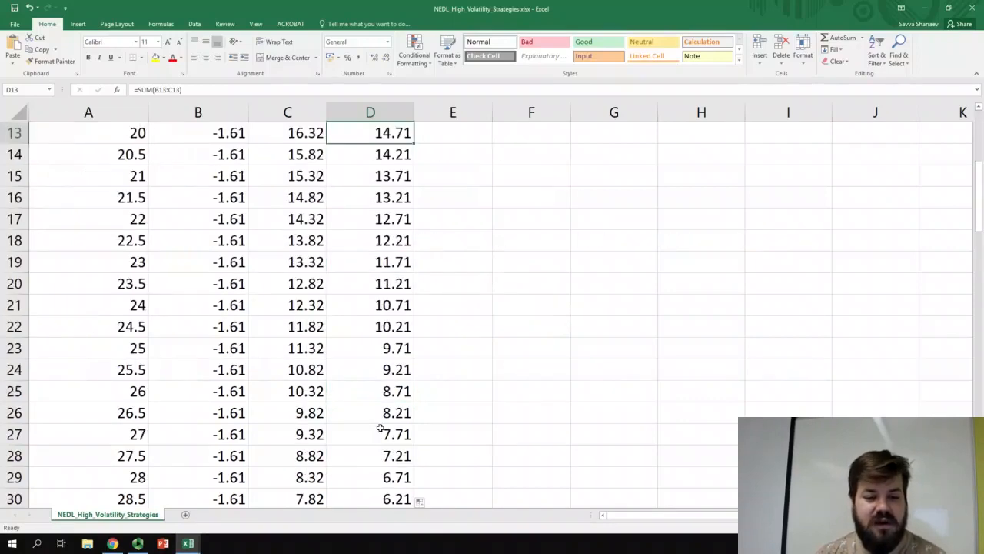
pyautogui.scroll(-7, 368, 188)
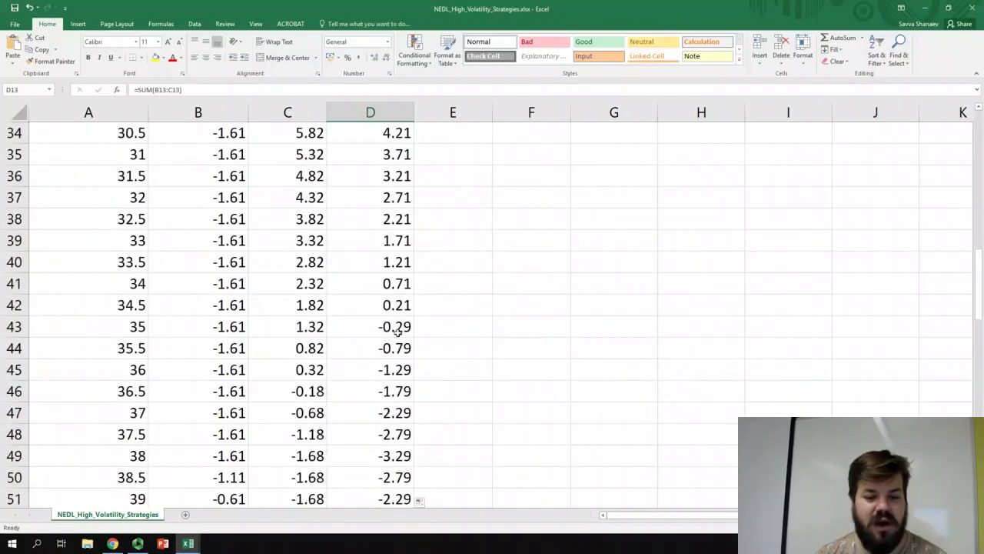
pyautogui.scroll(-1, 398, 332)
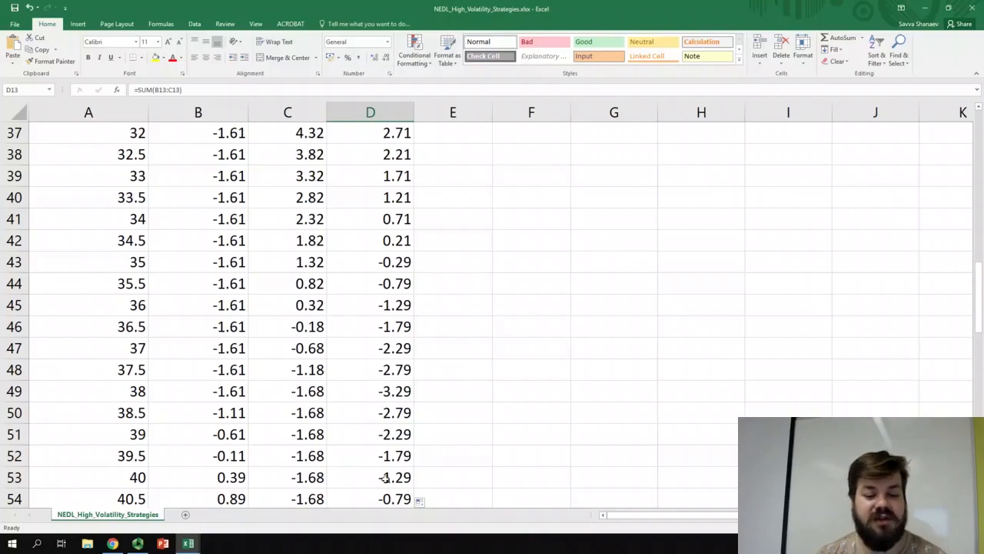
pyautogui.click(394, 391)
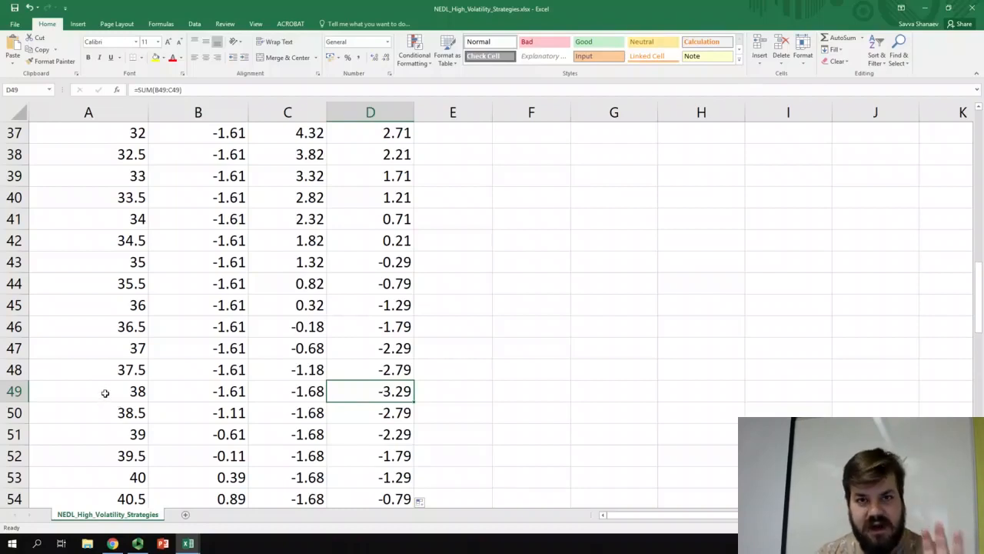
pyautogui.moveTo(75, 393); pyautogui.dragTo(348, 389)
pyautogui.click(349, 389)
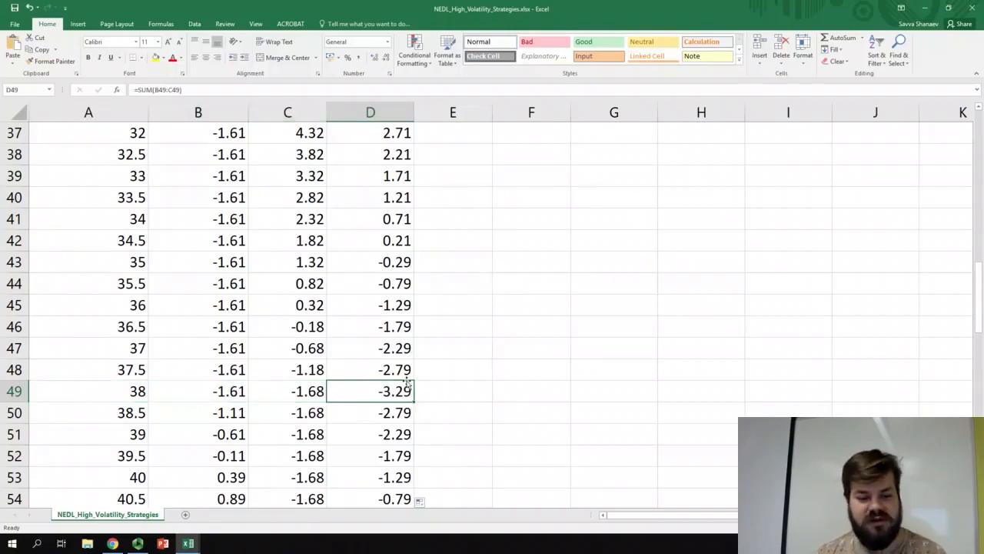
pyautogui.scroll(-12, 395, 373)
pyautogui.scroll(-2, 394, 373)
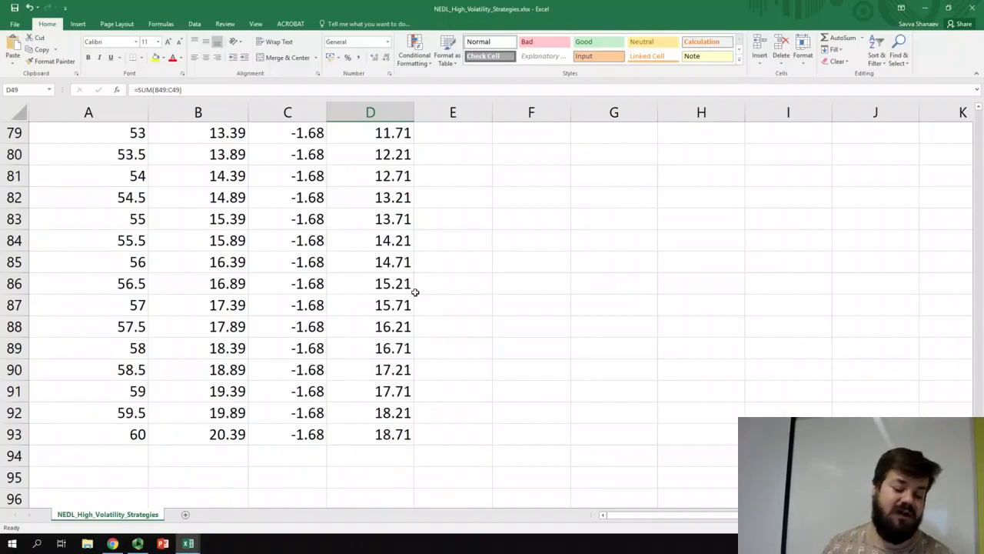
pyautogui.click(405, 434)
pyautogui.click(224, 435)
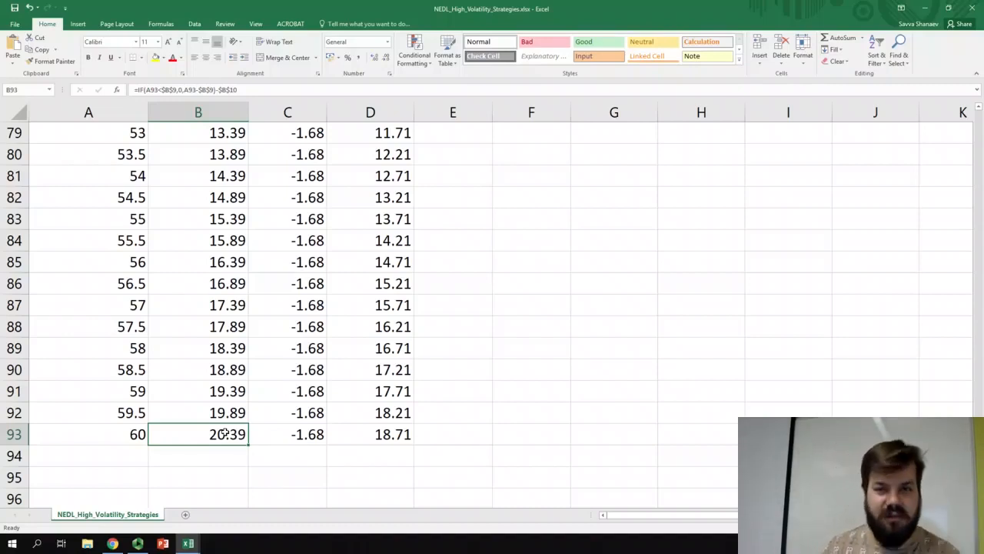
pyautogui.hotkey('ctrl', 'Right')
pyautogui.hotkey('ctrl', 'Up')
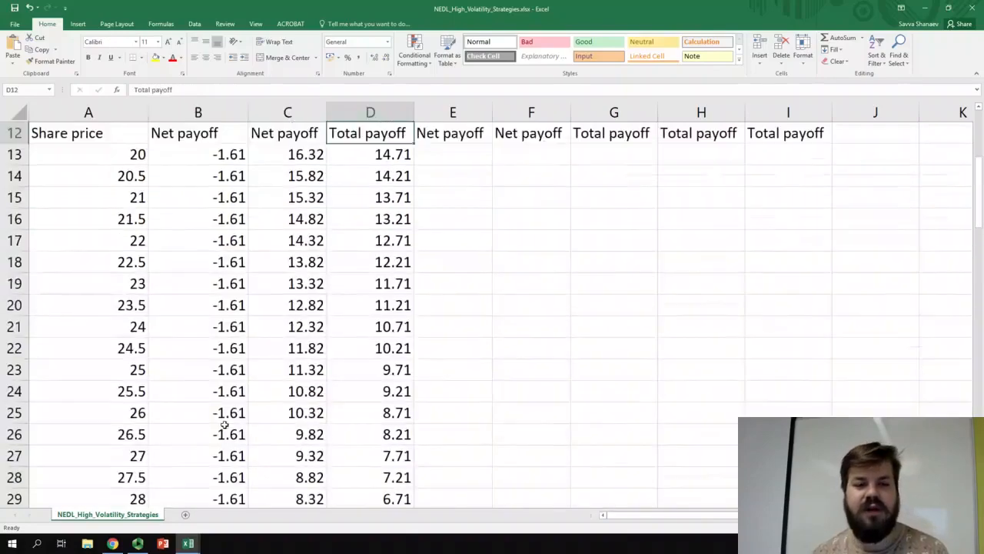
# Examine the Straddle chart's call, put and total payoff lines across share prices, especially around the strike
pyautogui.moveTo(550, 278); pyautogui.dragTo(854, 273)
pyautogui.scroll(3, 712, 280)
pyautogui.moveTo(698, 267)
pyautogui.mouseDown()
pyautogui.moveTo(967, 269)
pyautogui.moveTo(708, 283)
pyautogui.mouseUp()
pyautogui.scroll(1, 538, 334)
pyautogui.click(572, 362)
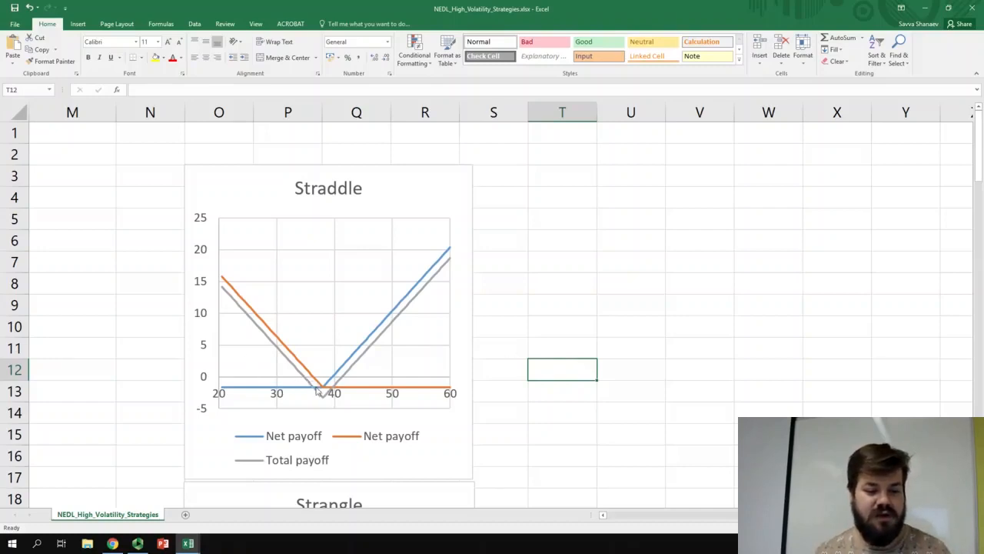
pyautogui.moveTo(334, 382)
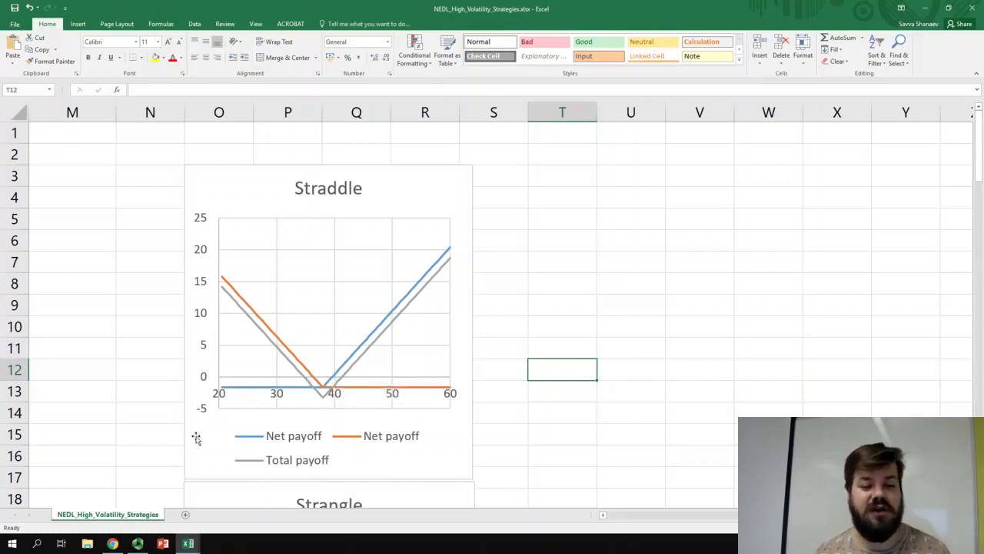
pyautogui.click(98, 341)
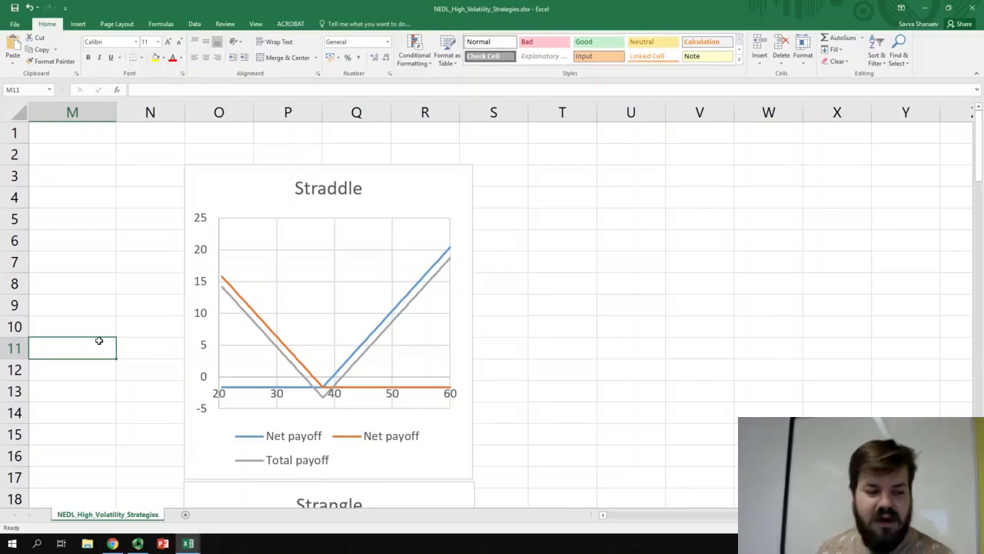
# Compare the strangle's call and put option premiums with those of the straddle in the payoff table
pyautogui.press('Home')
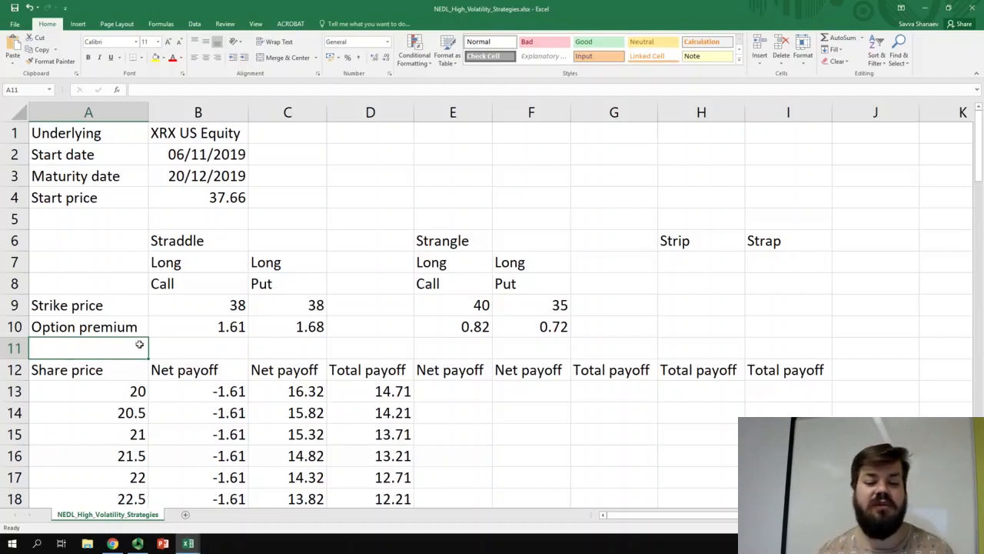
pyautogui.click(472, 325)
pyautogui.click(532, 324)
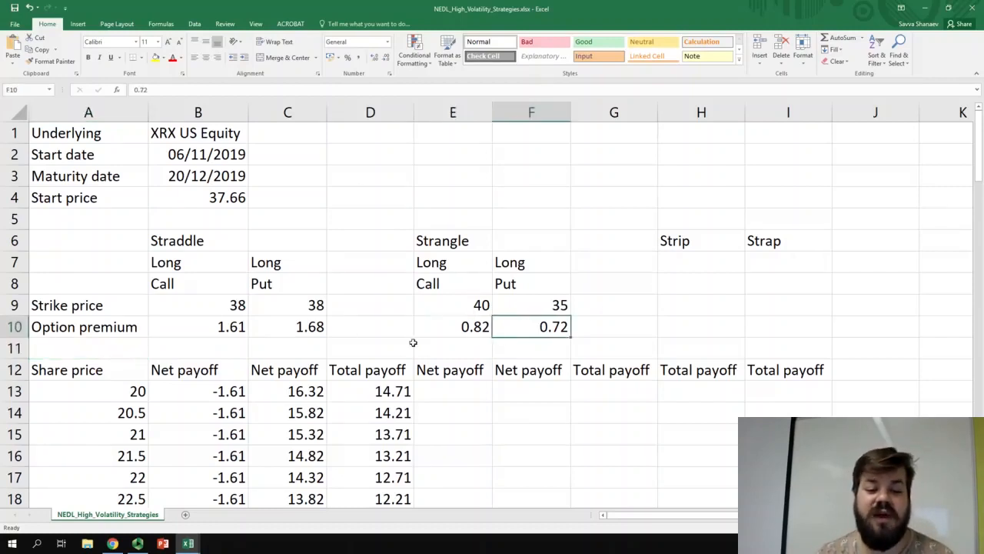
pyautogui.click(290, 327)
pyautogui.click(243, 329)
pyautogui.click(290, 327)
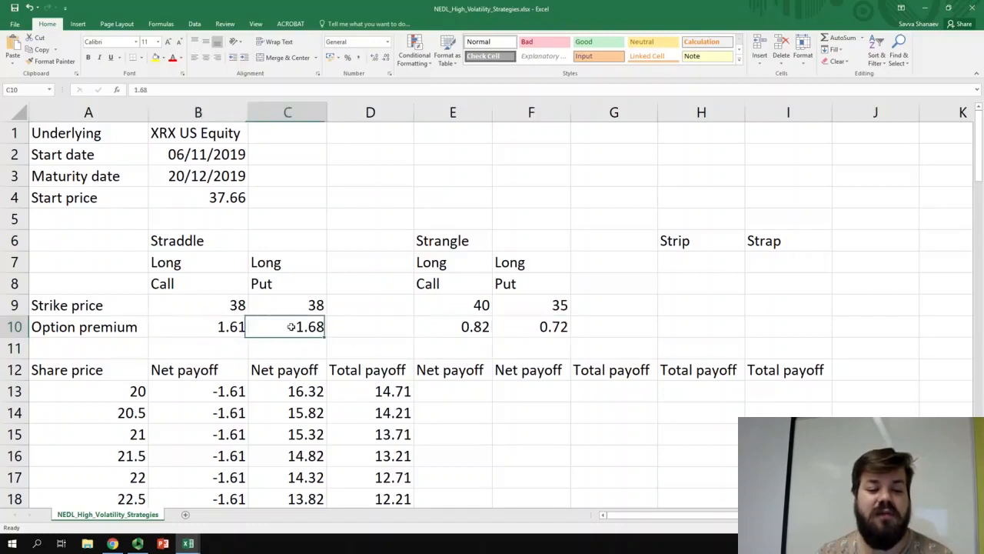
pyautogui.click(243, 329)
pyautogui.click(294, 329)
pyautogui.click(229, 326)
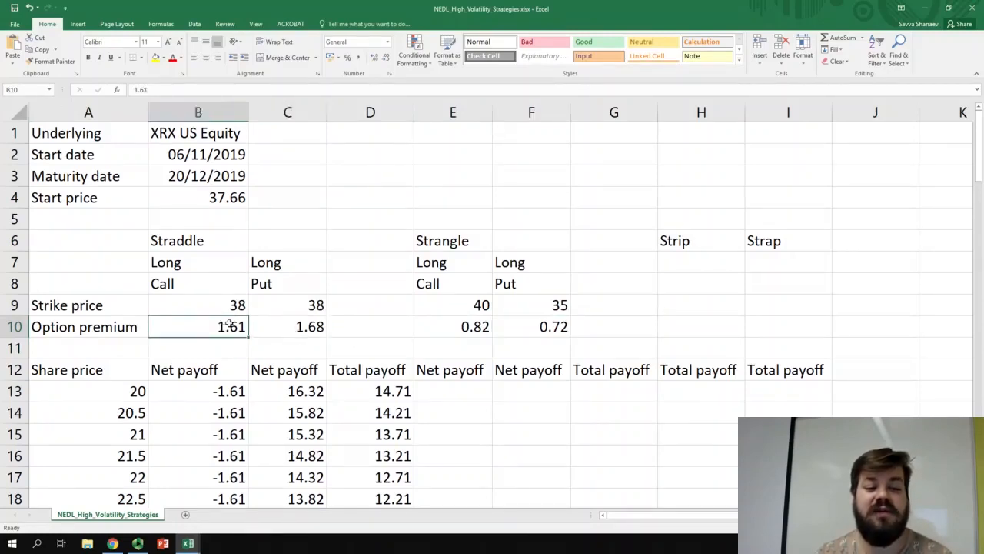
# In E13, begin an IF formula testing whether share price A13 is below the strangle call strike $E$9, with 0 as the value if true
pyautogui.click(461, 390)
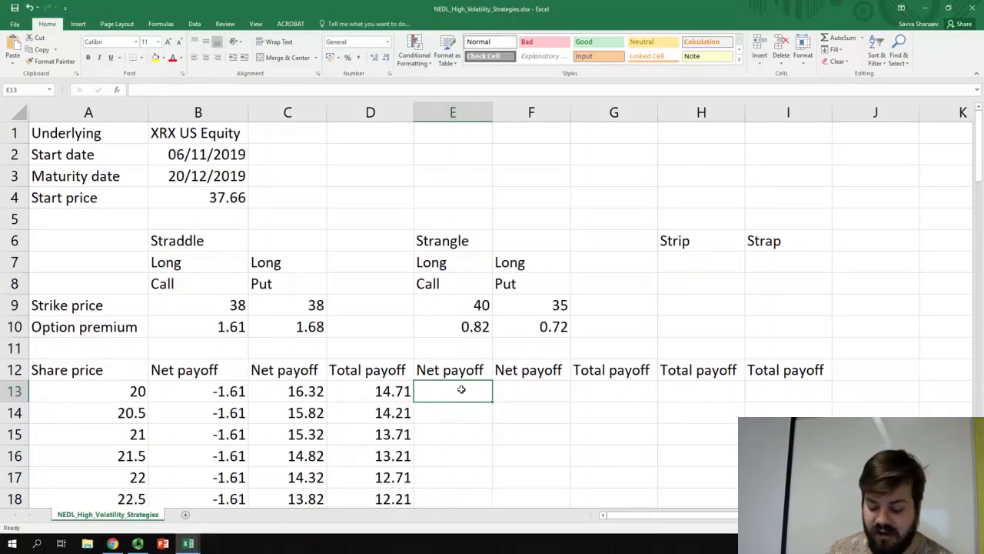
pyautogui.write('=IF(')
pyautogui.click(118, 395)
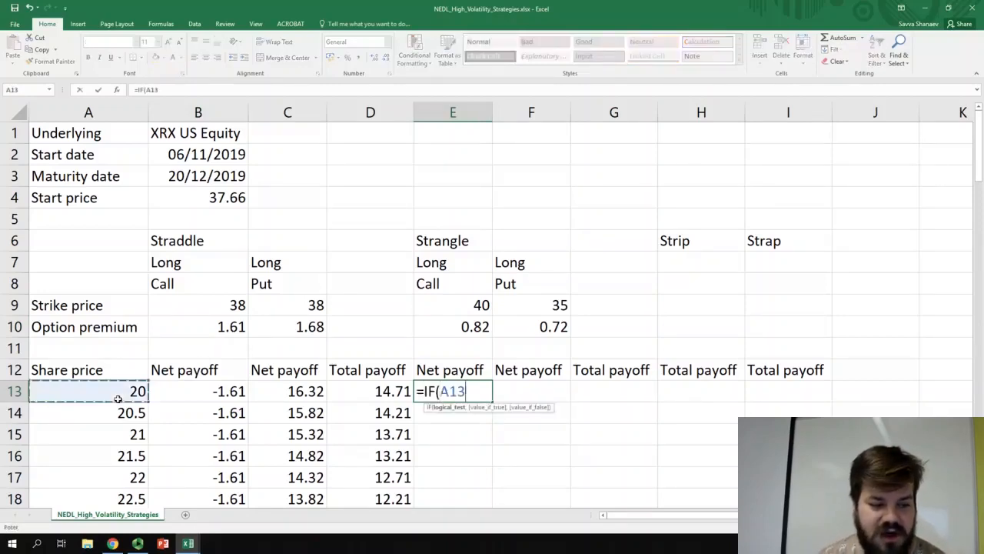
pyautogui.write('<')
pyautogui.click(459, 305)
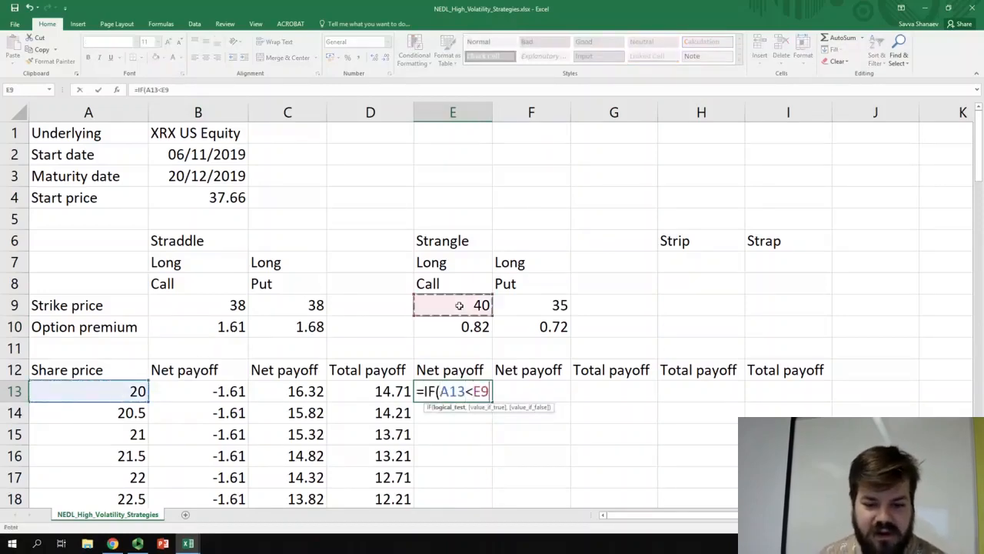
pyautogui.press('F4')
pyautogui.write(',')
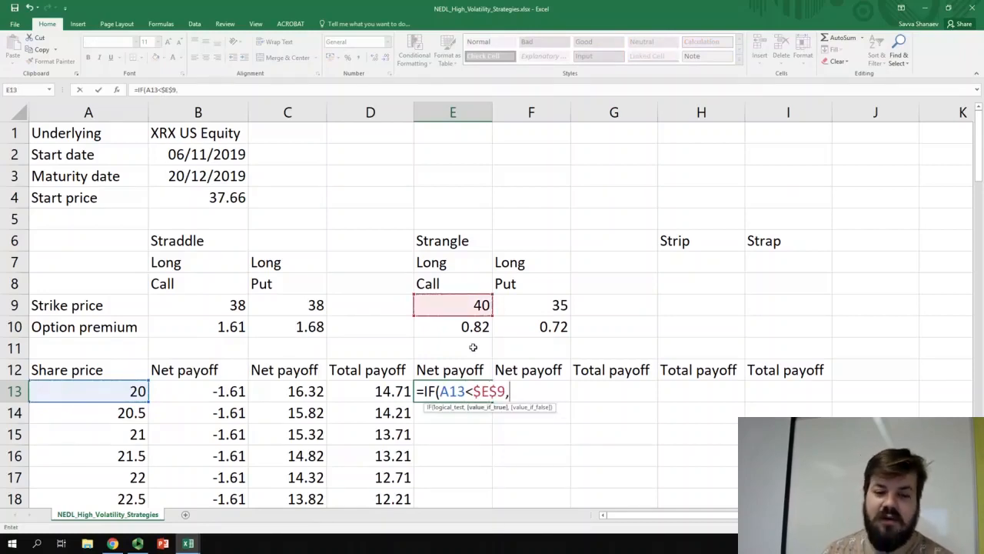
pyautogui.write('0')
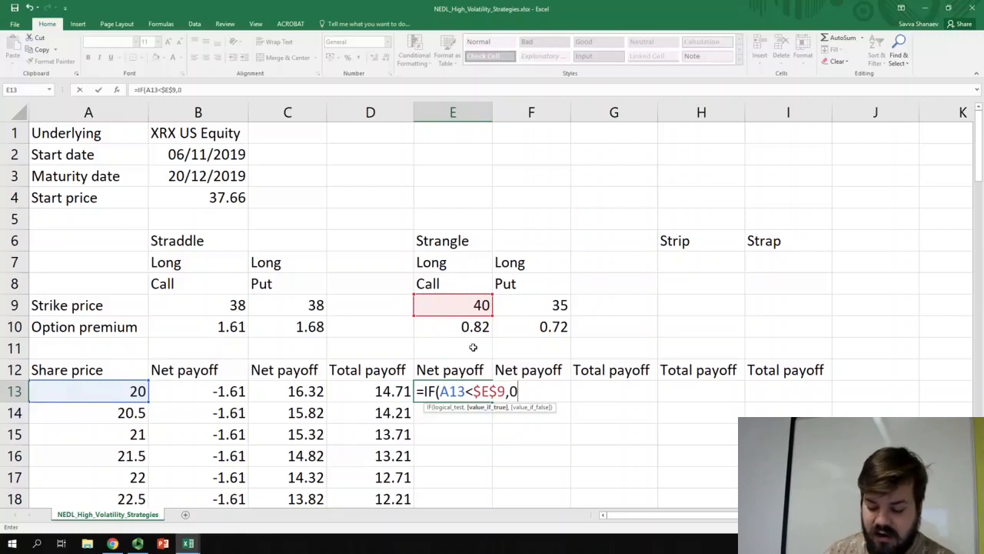
pyautogui.write(',')
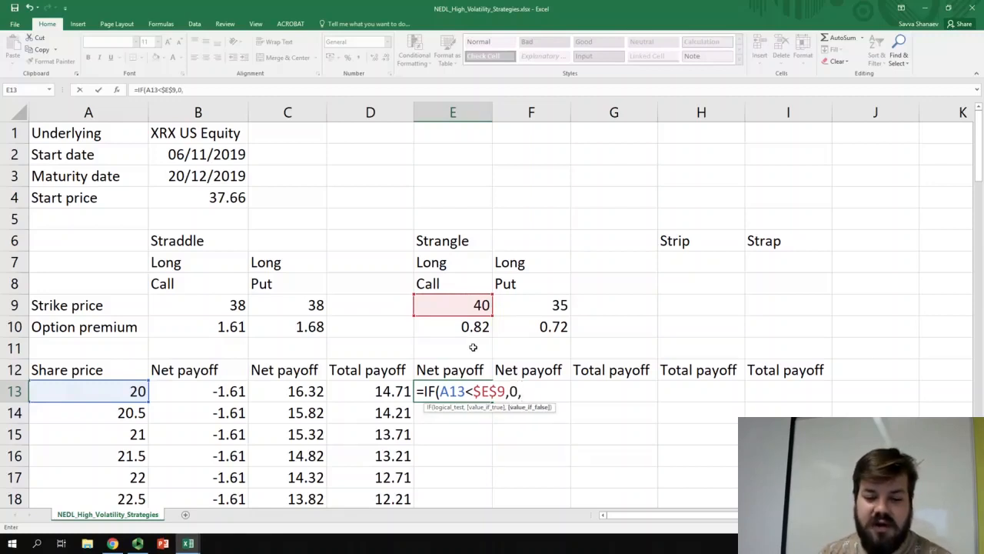
pyautogui.click(74, 392)
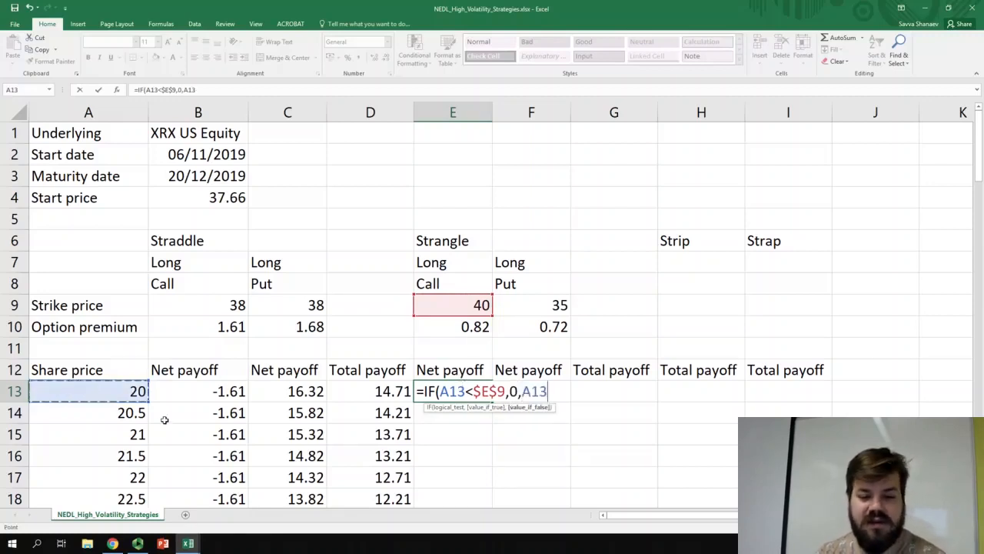
pyautogui.write('0-')
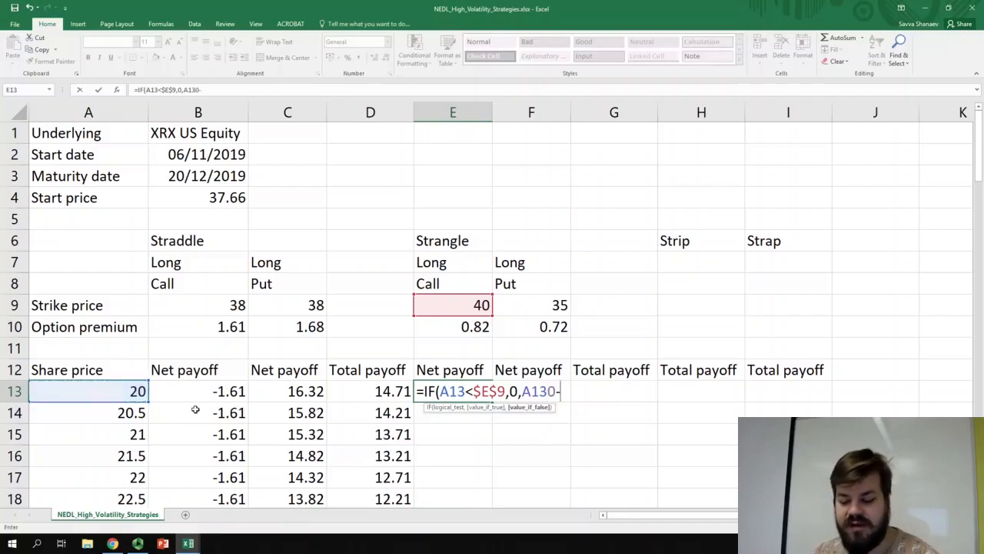
pyautogui.press('BackSpace')
pyautogui.press('BackSpace')
pyautogui.press('BackSpace')
pyautogui.press('BackSpace')
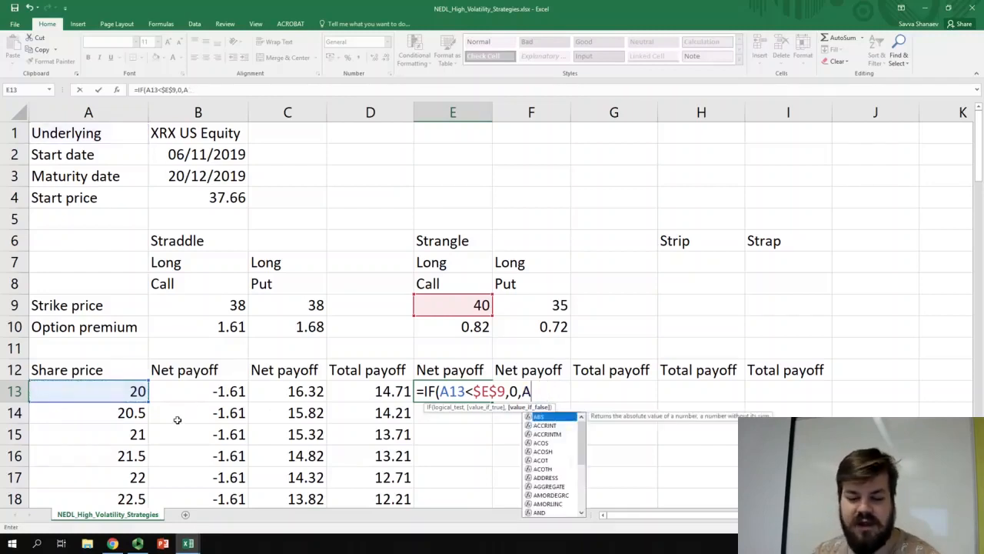
pyautogui.press('BackSpace')
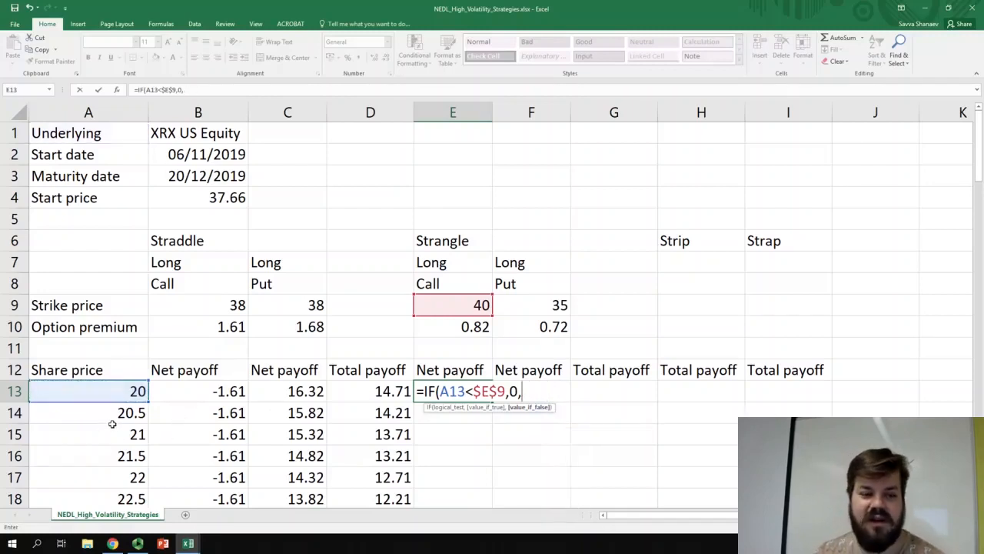
# Complete E13's IF formula with A13-$E$9 as the value if false, and subtract the call premium $E$10 from the result
pyautogui.click(117, 392)
pyautogui.write('-')
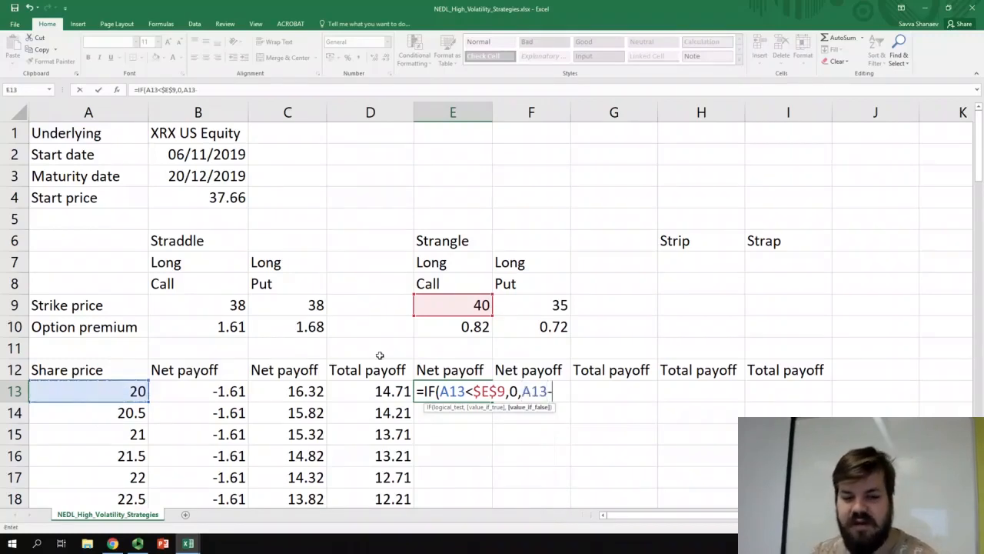
pyautogui.click(445, 305)
pyautogui.press('F4')
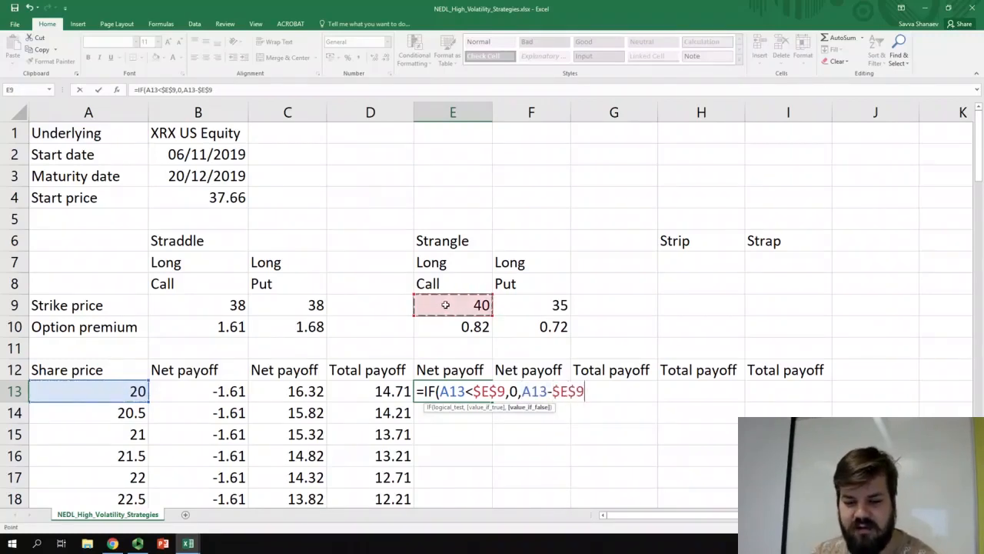
pyautogui.write(')')
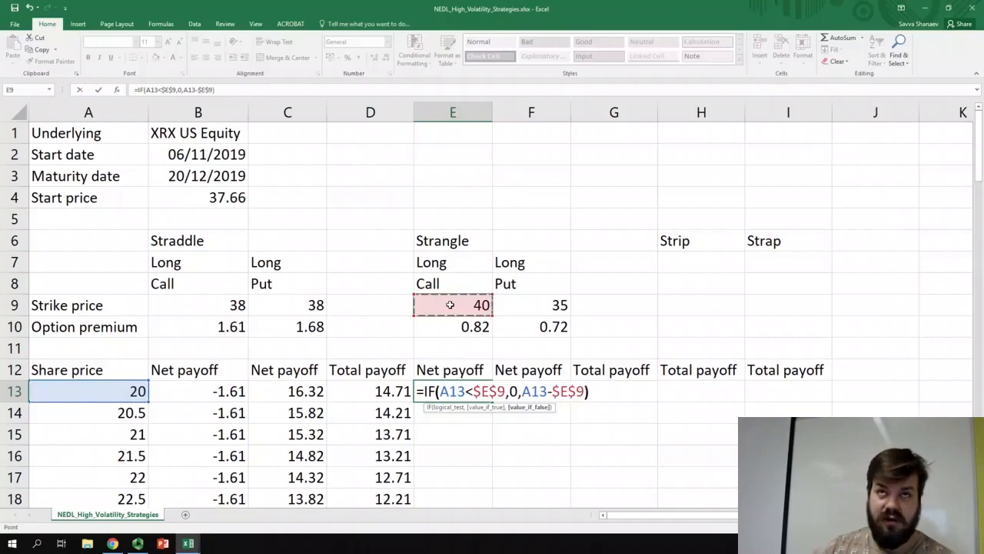
pyautogui.write('-')
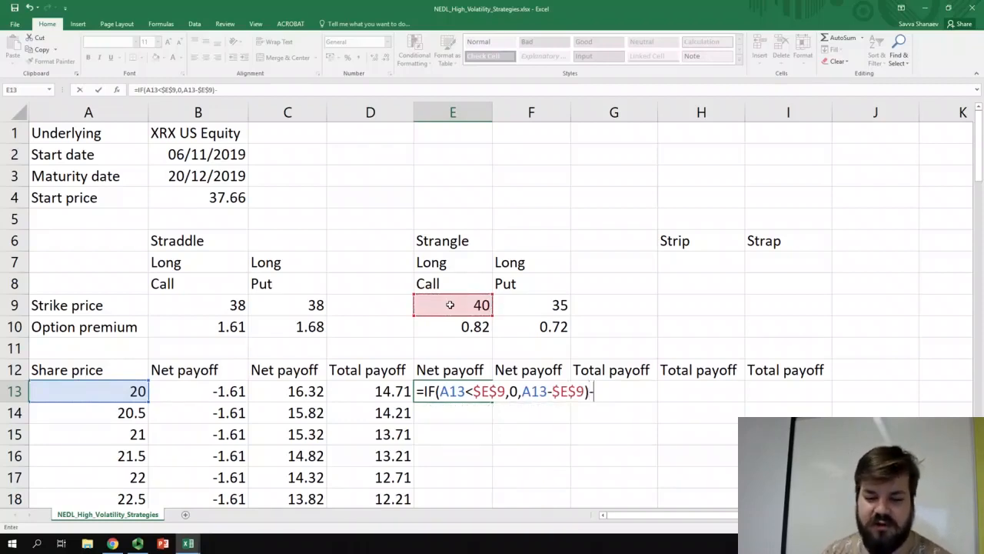
pyautogui.click(458, 327)
pyautogui.press('F4')
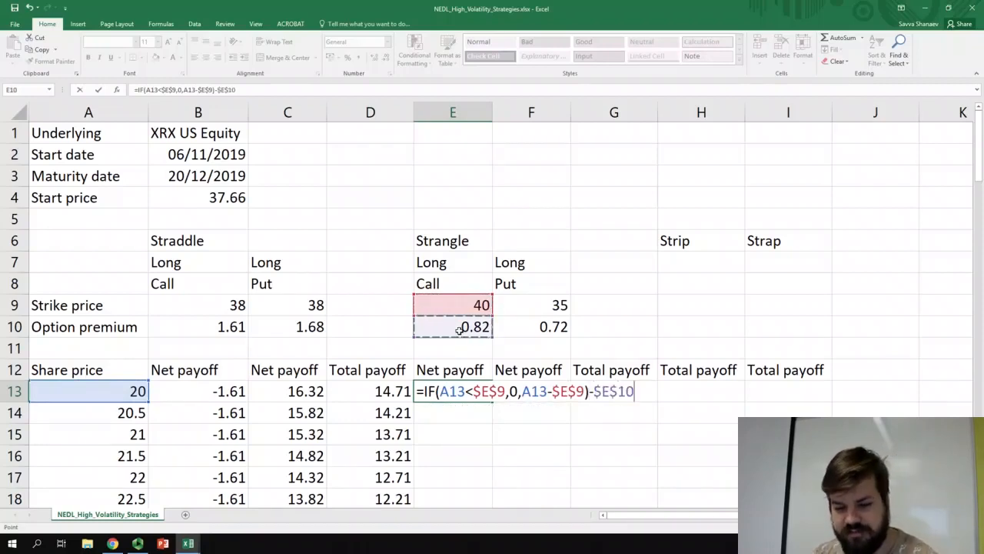
pyautogui.press('Return')
# In F13, begin an IF formula testing whether share price A13 is below the strangle put strike $F$9
pyautogui.click(528, 391)
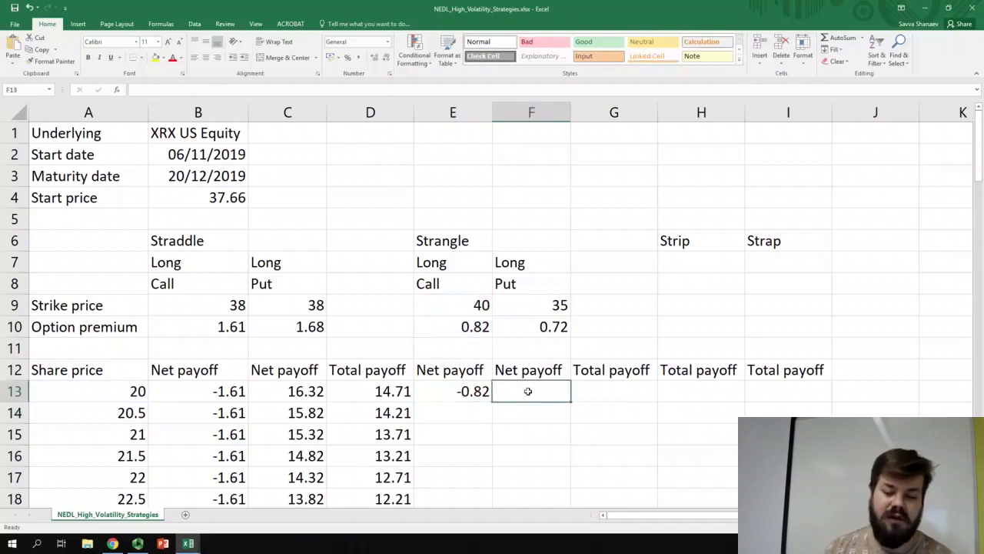
pyautogui.write('=IF(')
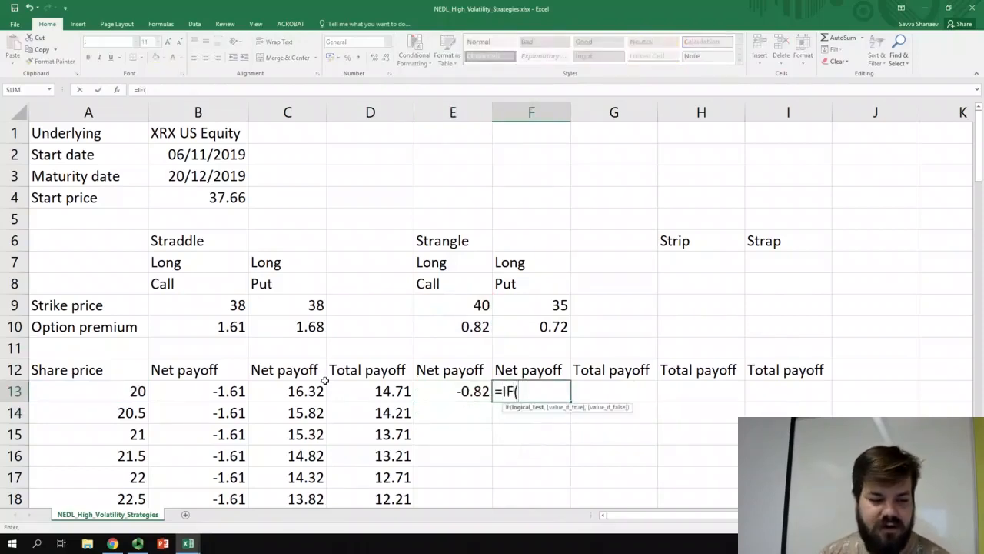
pyautogui.click(122, 395)
pyautogui.write('<')
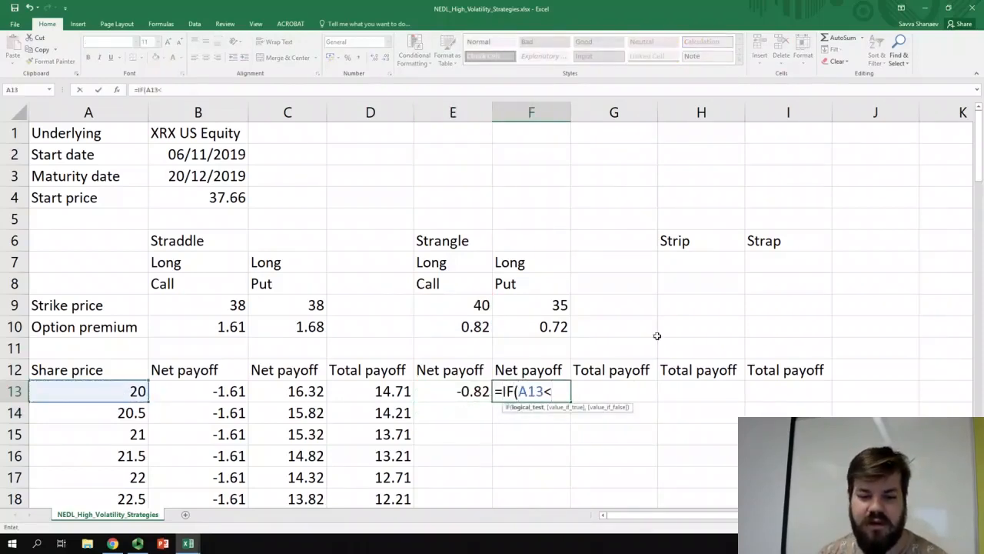
pyautogui.click(532, 302)
pyautogui.press('F4')
pyautogui.write(',')
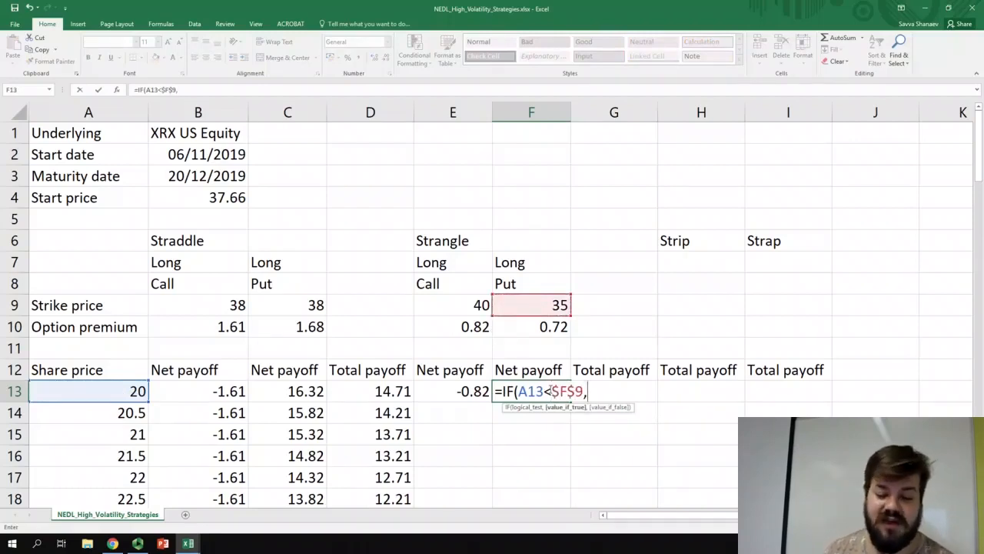
# Complete F13's formula with $F$9-A13 if true and 0 if false, subtracting the put premium $F$10 from the result
pyautogui.click(536, 303)
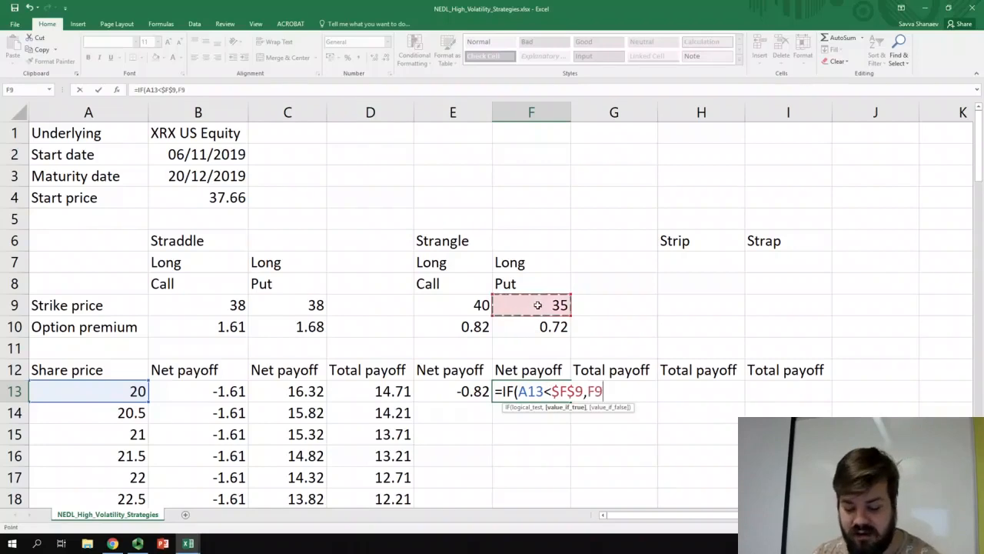
pyautogui.press('F4')
pyautogui.write('-')
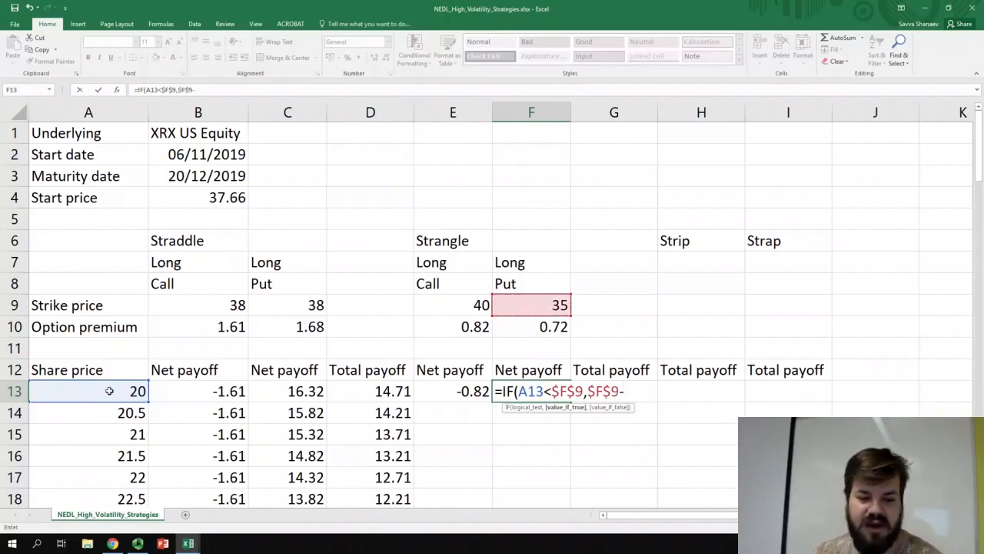
pyautogui.click(109, 391)
pyautogui.write(',')
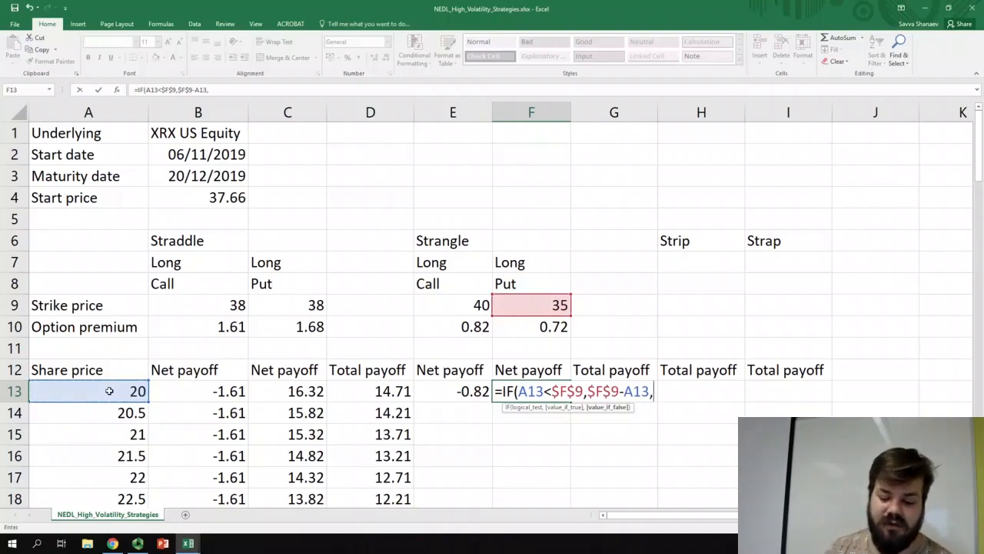
pyautogui.write('0)')
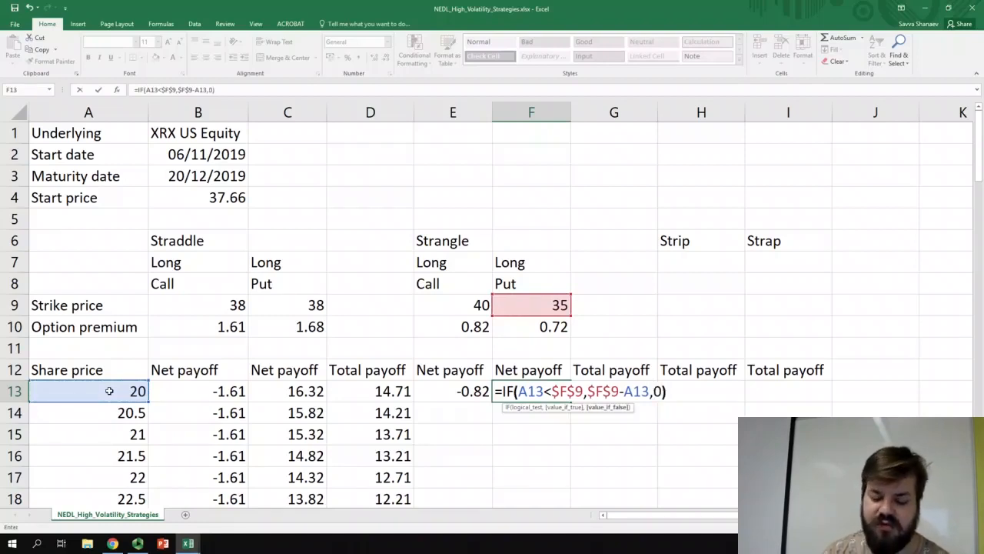
pyautogui.write('-')
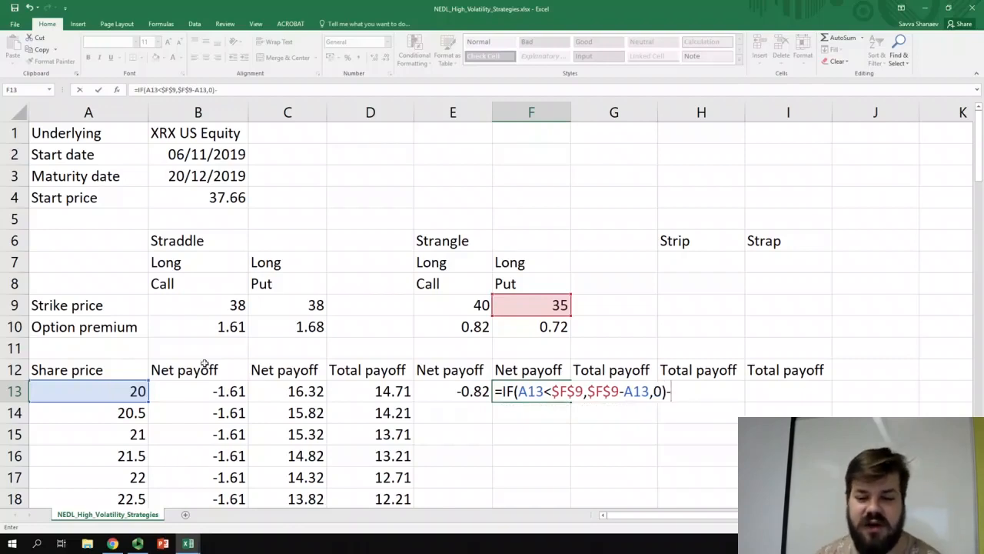
pyautogui.click(526, 329)
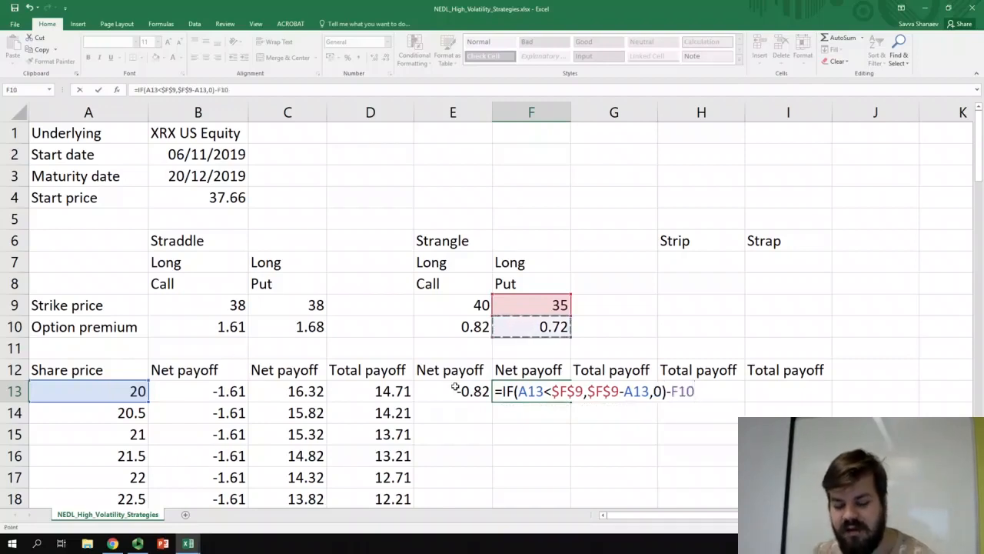
pyautogui.press('F4')
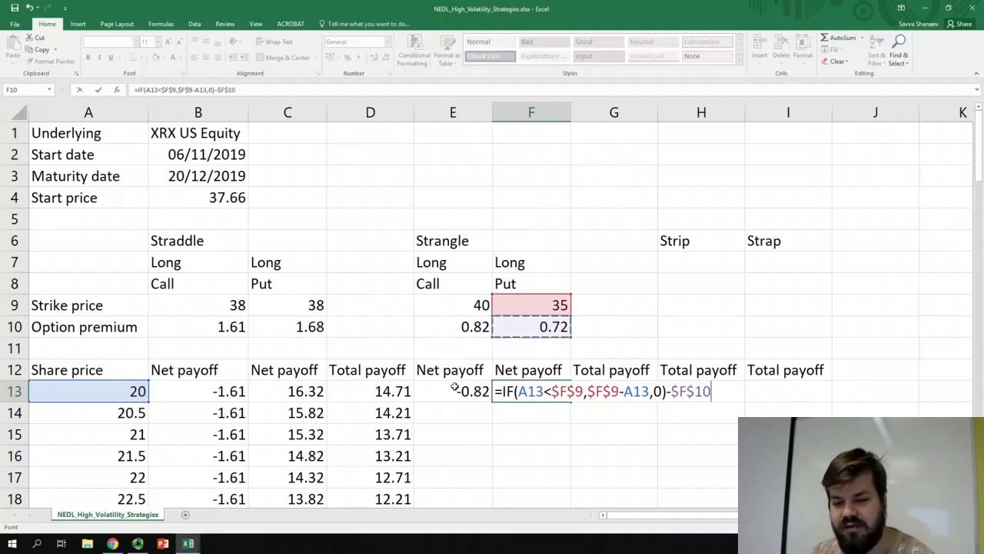
pyautogui.press('Return')
# Fill the strangle's call and put net payoff formulas from E13:F13 down to row 93 and check the call payoff there
pyautogui.moveTo(469, 391); pyautogui.dragTo(519, 388)
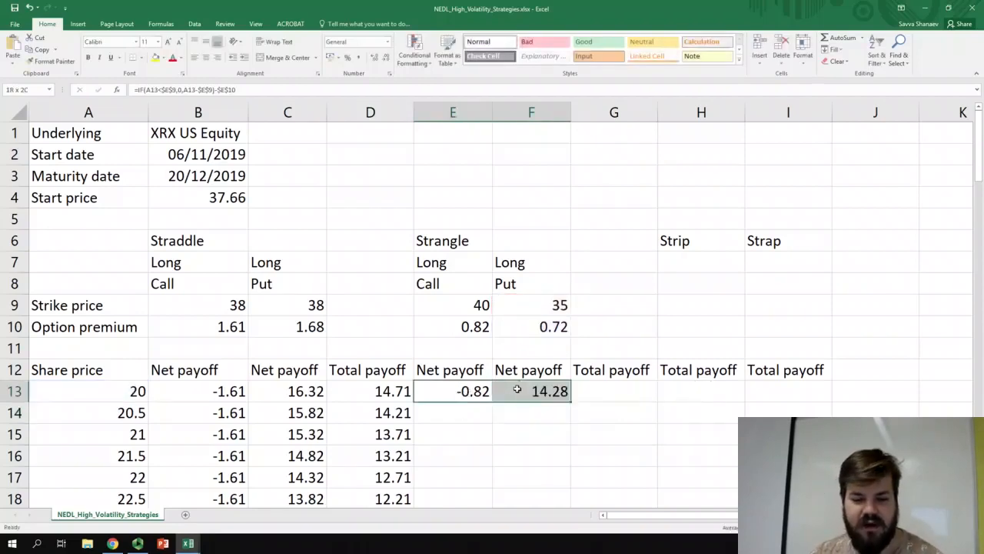
pyautogui.doubleClick(572, 399)
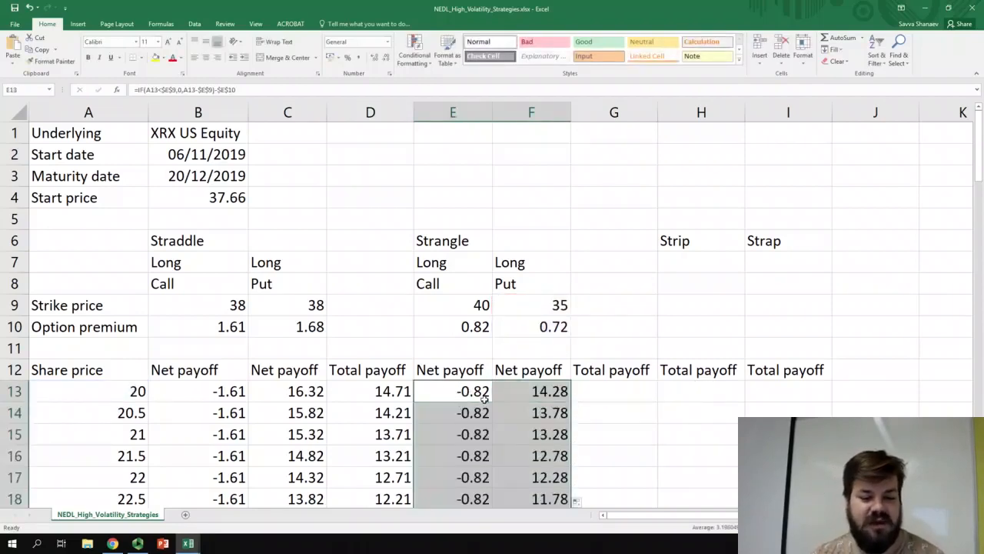
pyautogui.scroll(-1, 457, 303)
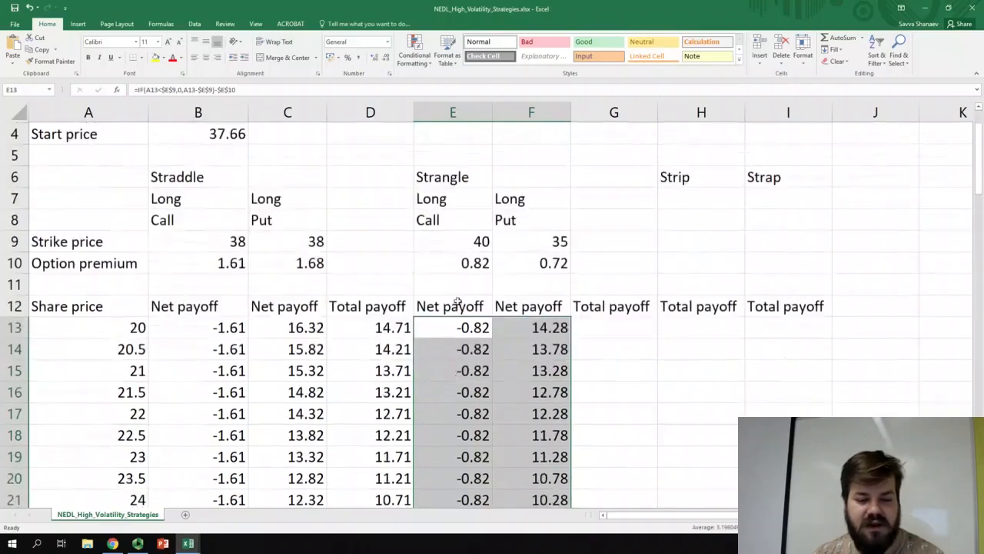
pyautogui.scroll(-20, 531, 416)
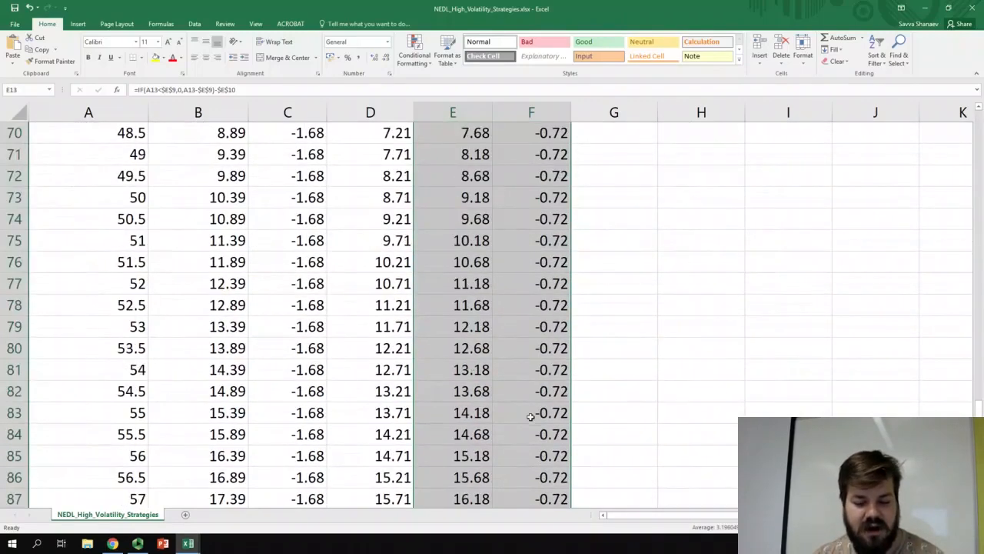
pyautogui.scroll(-4, 531, 416)
pyautogui.click(477, 378)
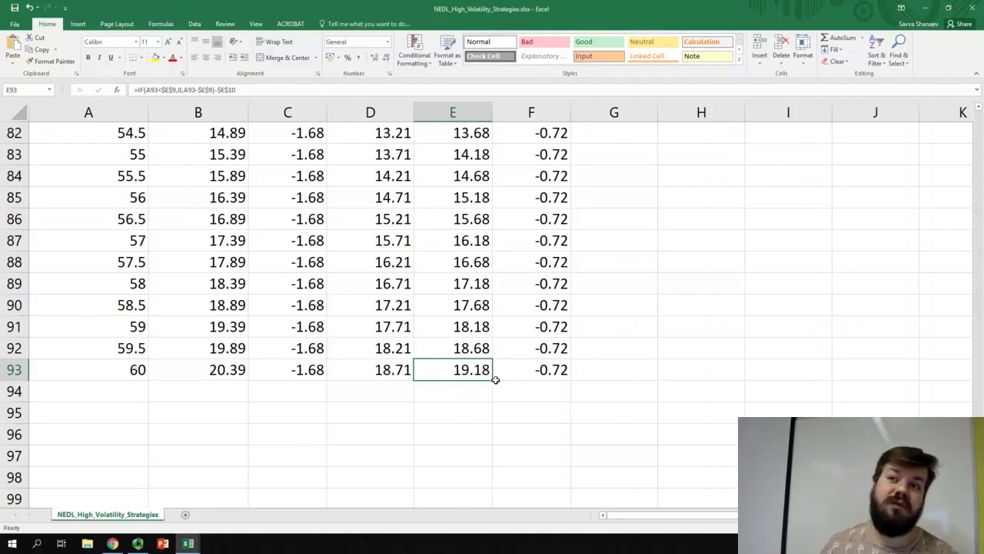
# Calculate the strangle's total payoff in G13 as the SUM of E13:F13 and fill it down the share price range
pyautogui.scroll(20, 496, 380)
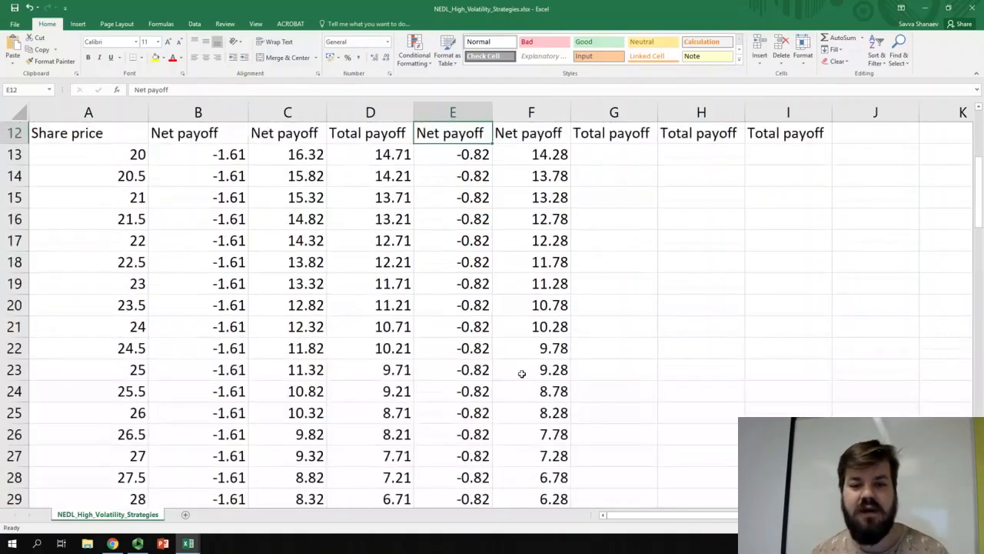
pyautogui.click(629, 283)
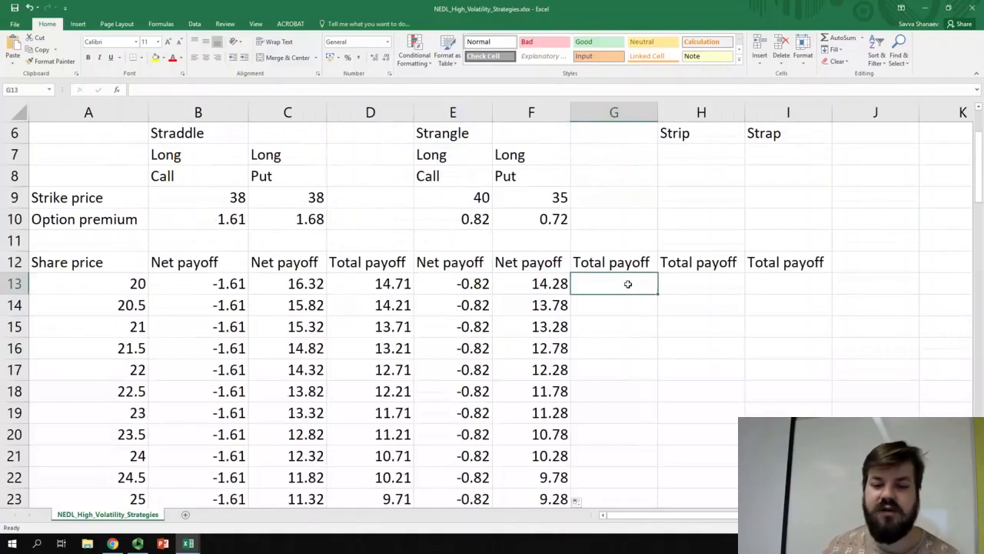
pyautogui.write('=SUM(')
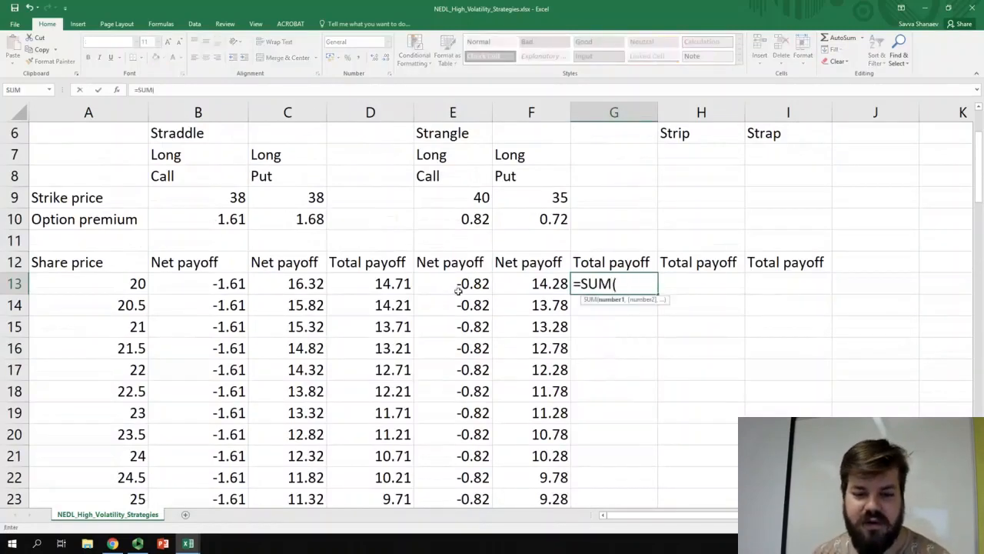
pyautogui.moveTo(459, 284); pyautogui.dragTo(508, 285)
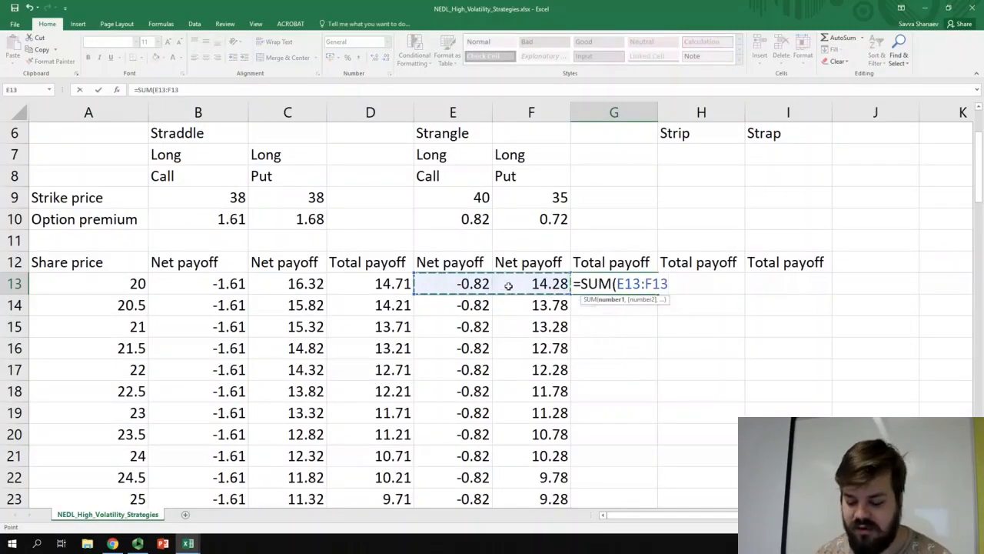
pyautogui.press('Return')
pyautogui.click(582, 291)
pyautogui.doubleClick(658, 294)
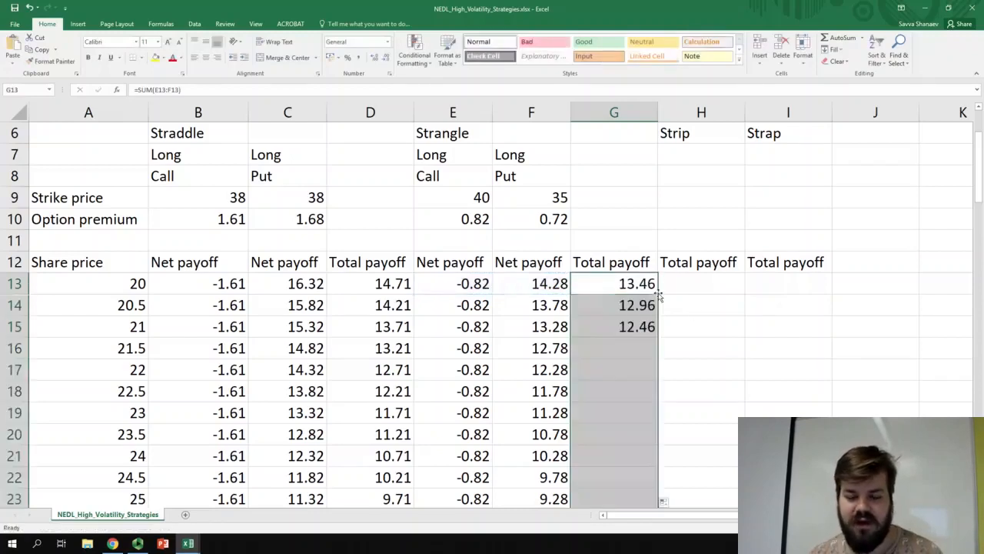
# Compare the strangle's total payoffs with the straddle's at share prices of 20 and 60
pyautogui.click(635, 288)
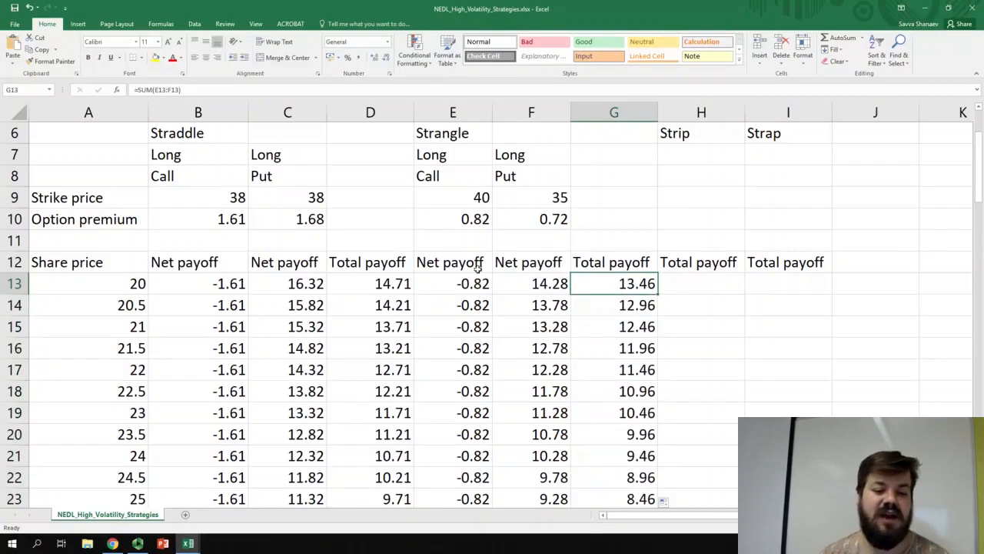
pyautogui.keyDown('ctrl'); pyautogui.click(390, 284); pyautogui.keyUp('ctrl')
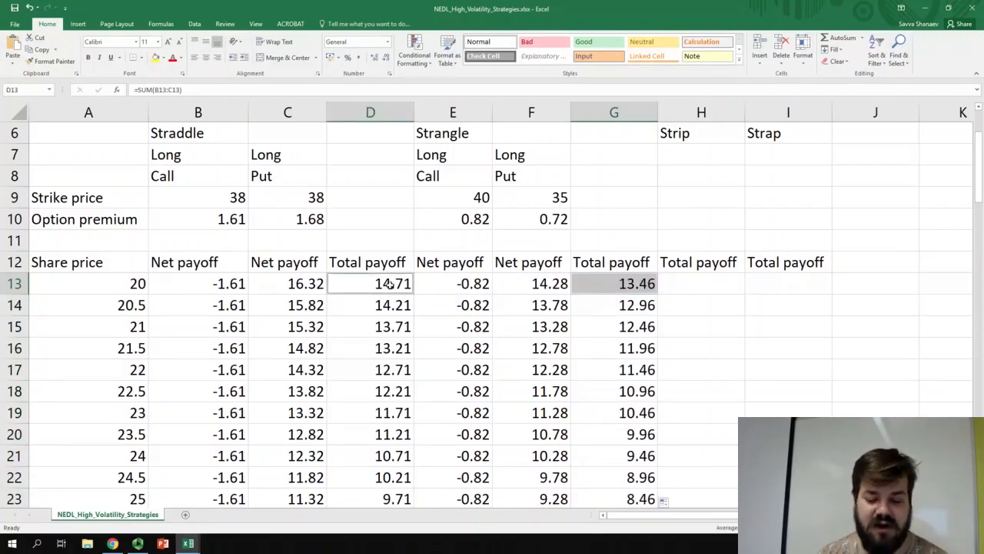
pyautogui.click(621, 280)
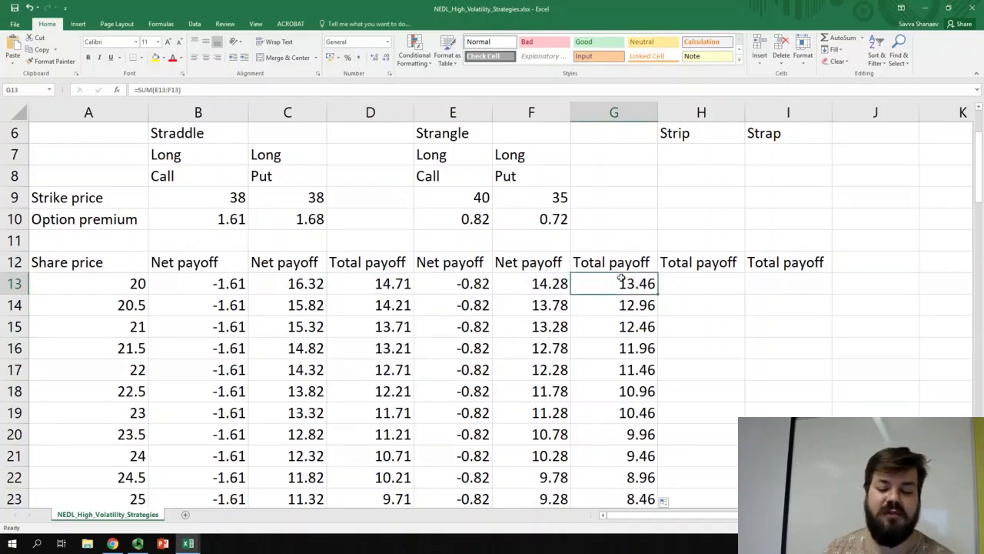
pyautogui.hotkey('ctrl', 'Down')
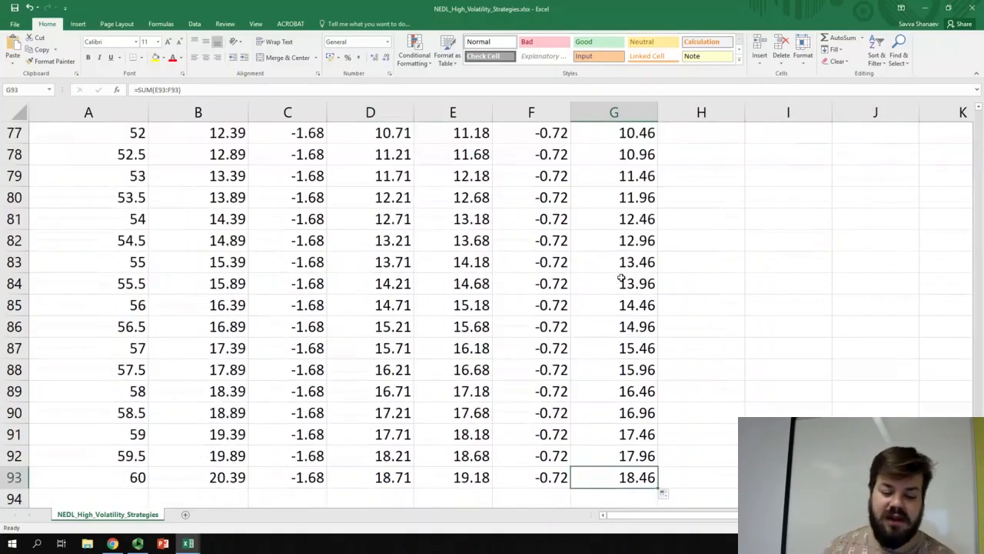
pyautogui.keyDown('ctrl'); pyautogui.click(392, 473); pyautogui.keyUp('ctrl')
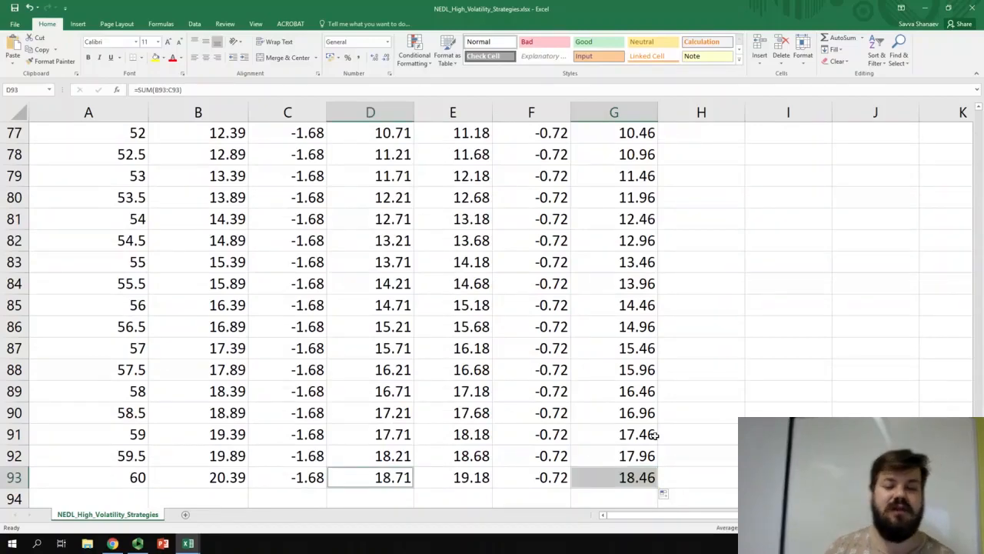
# Examine the strangle's total payoffs between share prices 35 and 40 against the straddle's at 38 and 37.5
pyautogui.scroll(13, 653, 423)
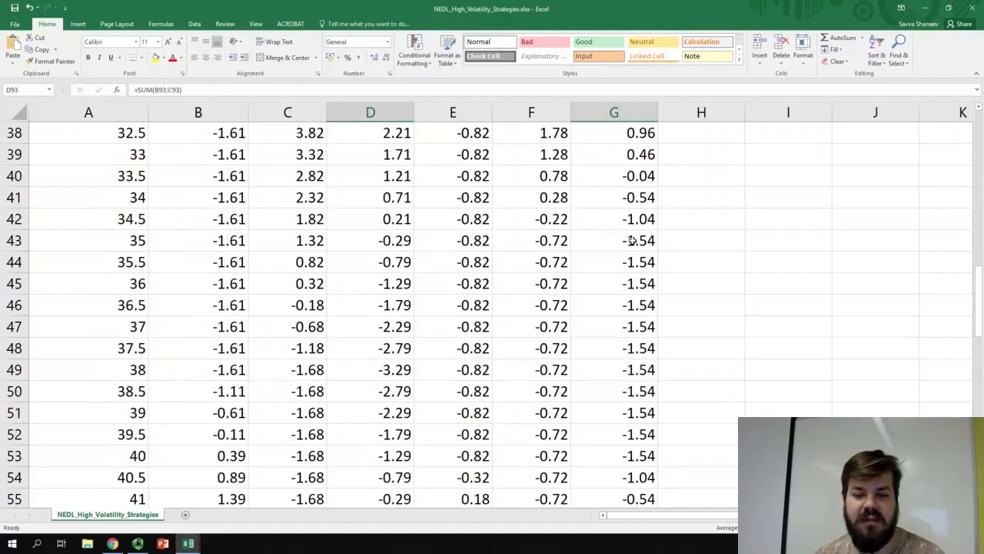
pyautogui.moveTo(630, 241); pyautogui.dragTo(639, 454)
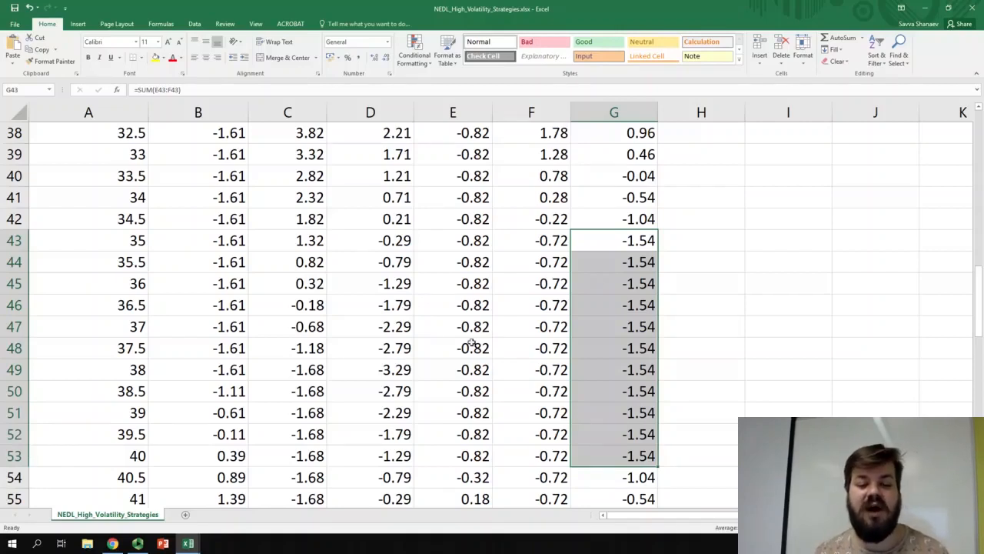
pyautogui.click(388, 370)
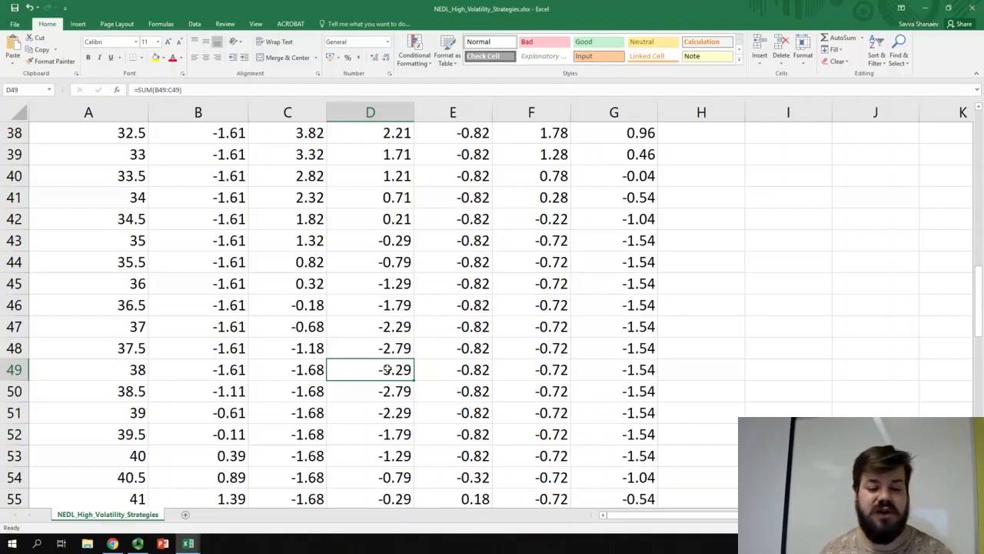
pyautogui.click(392, 348)
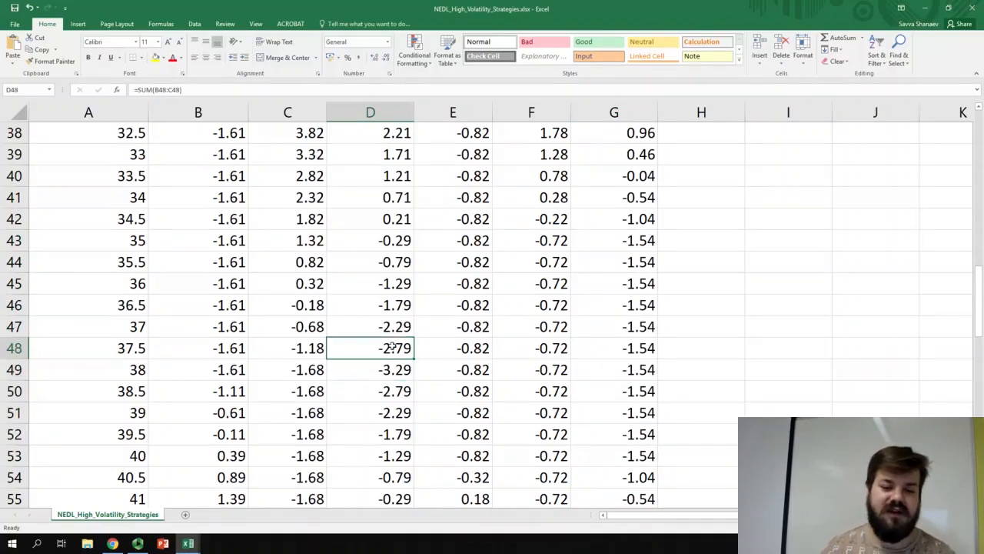
# Highlight the strangle's total payoffs in G43:G53, covering share prices from 35 to 40
pyautogui.click(644, 241)
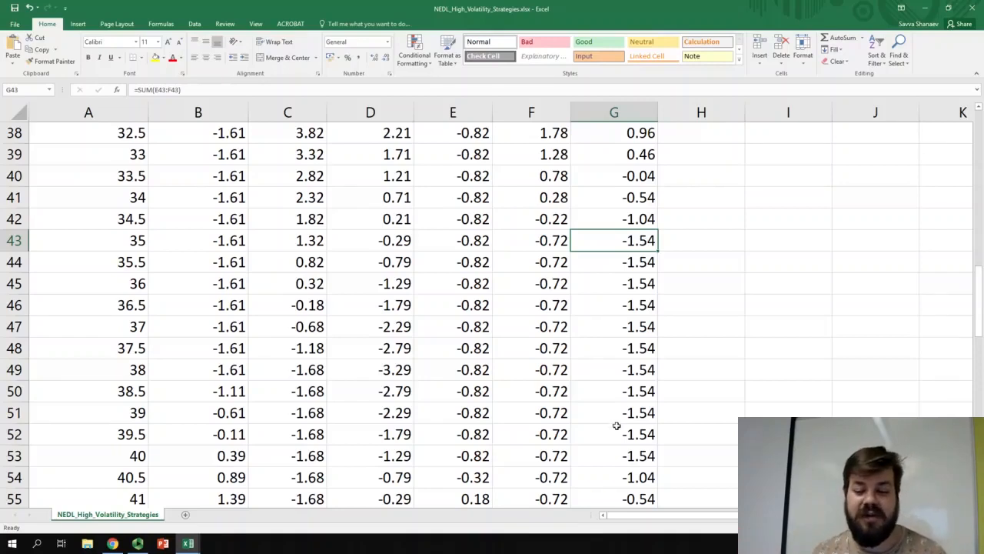
pyautogui.moveTo(623, 454); pyautogui.dragTo(645, 247)
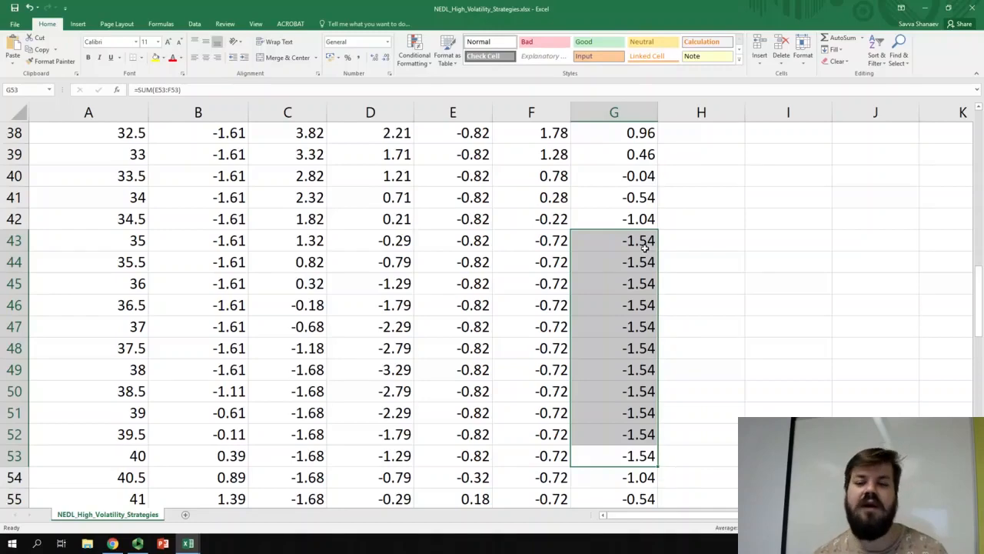
# Compare the Strangle payoff chart with the Straddle chart, examining the lowest total payoff point of the straddle
pyautogui.scroll(5, 677, 231)
pyautogui.click(722, 230)
pyautogui.scroll(4, 722, 231)
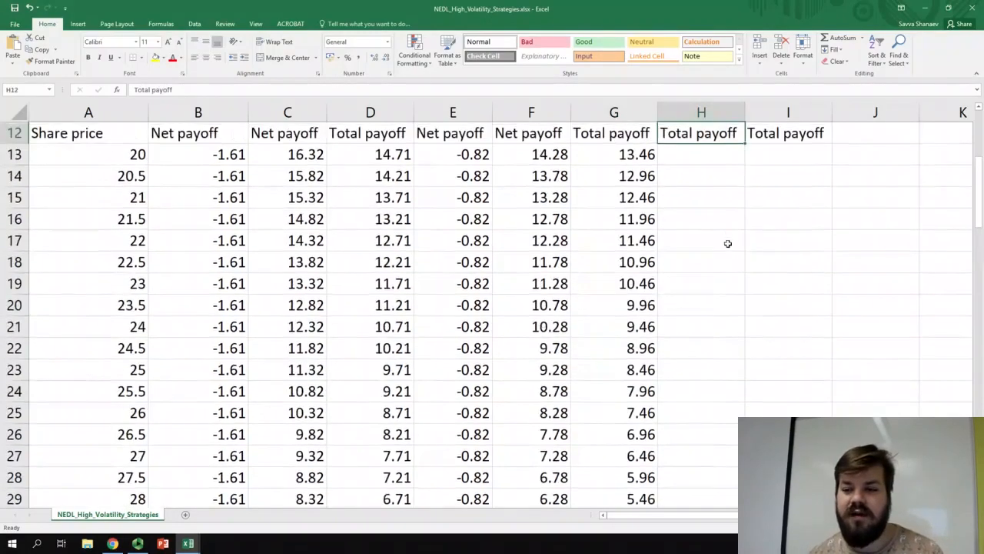
pyautogui.moveTo(728, 244); pyautogui.dragTo(929, 289)
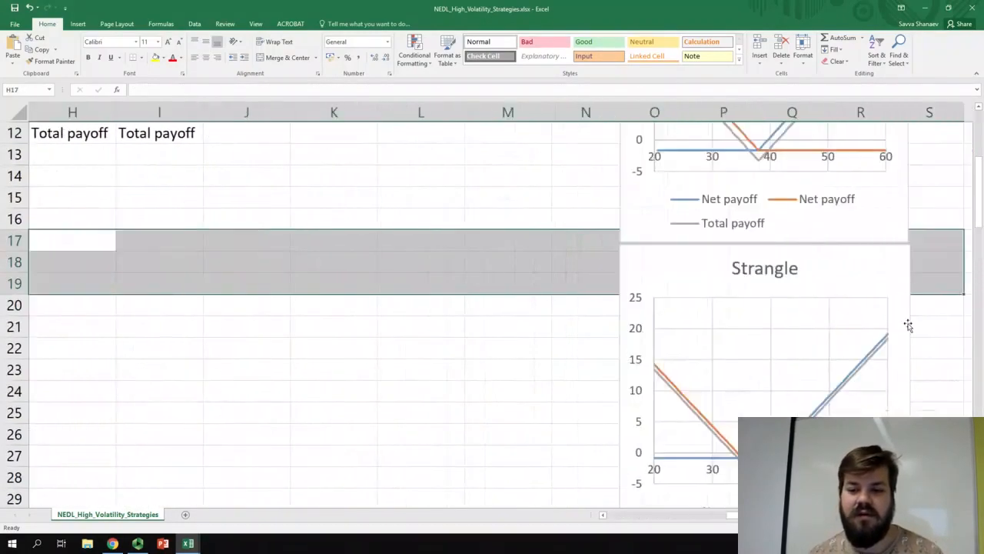
pyautogui.click(940, 350)
pyautogui.scroll(-1, 846, 383)
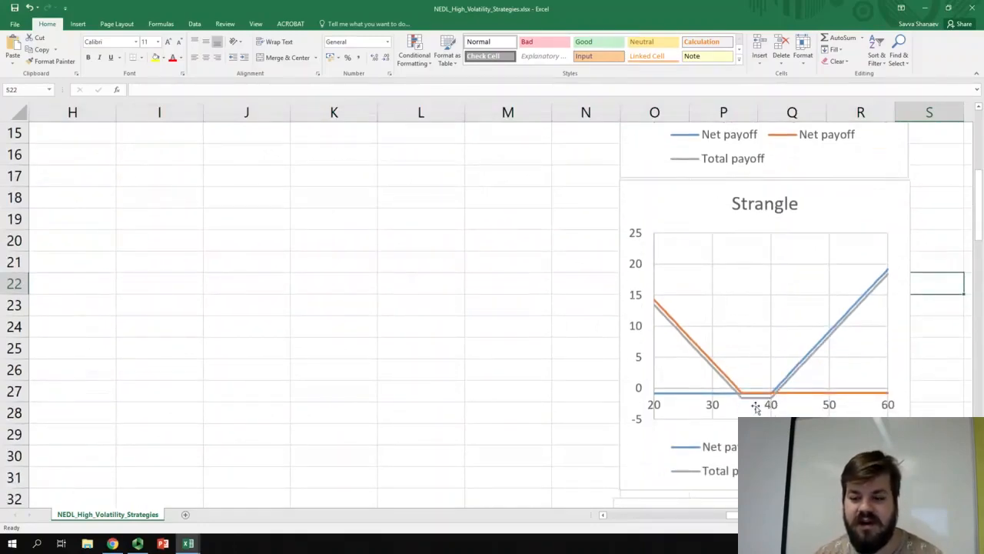
pyautogui.scroll(3, 754, 400)
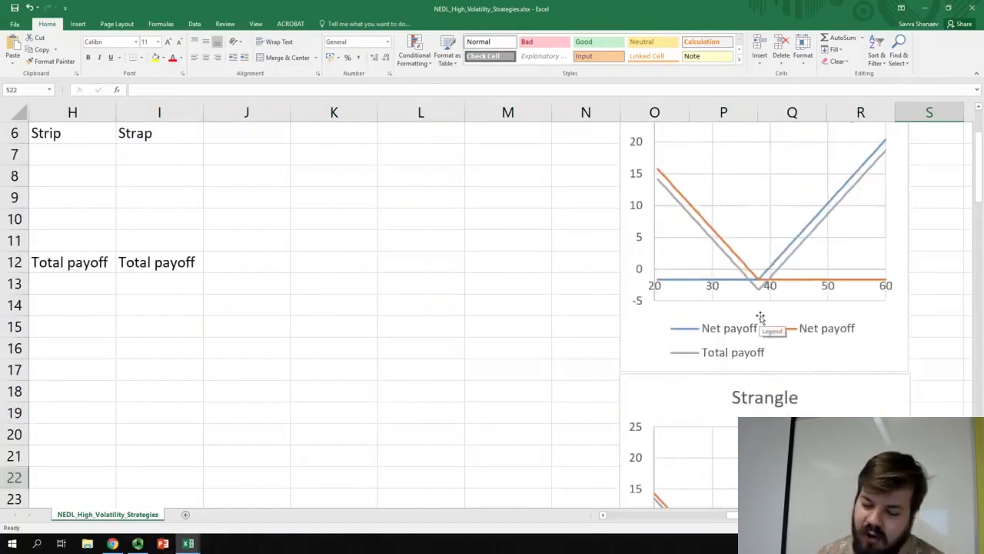
pyautogui.moveTo(761, 292)
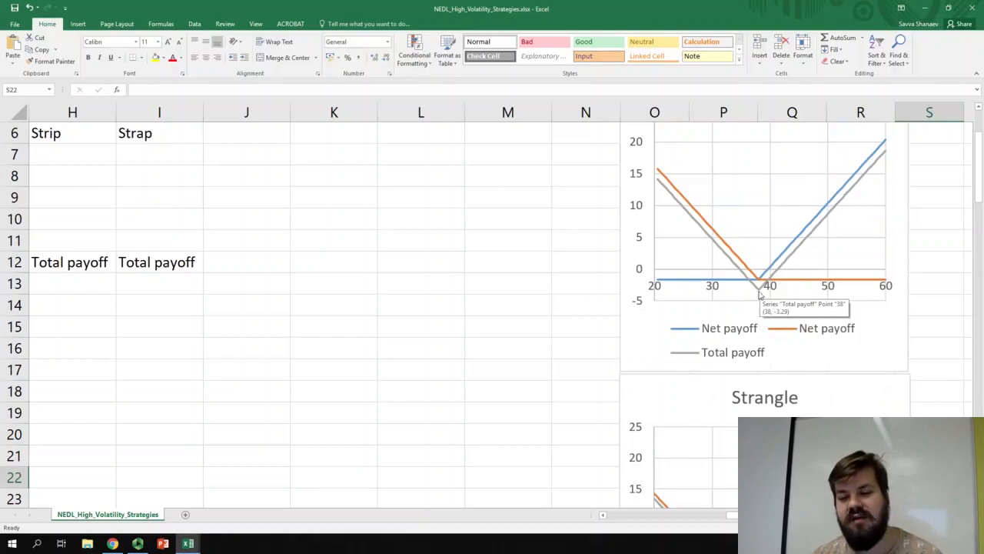
pyautogui.scroll(-3, 759, 294)
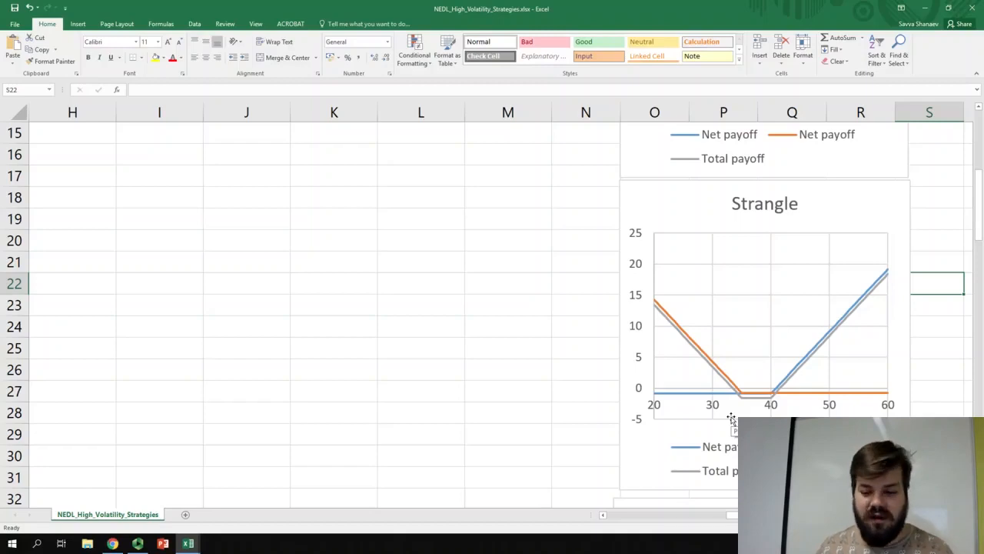
pyautogui.scroll(5, 732, 418)
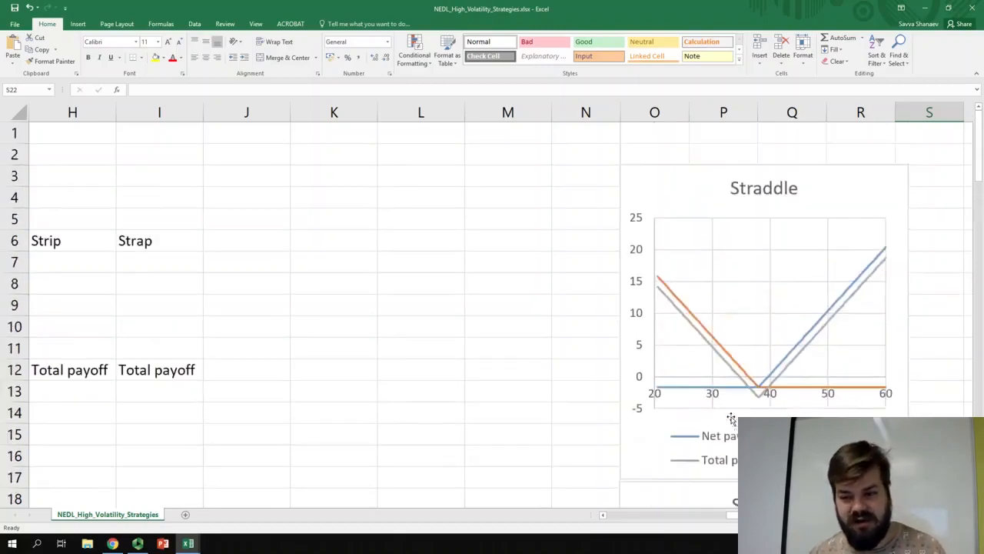
pyautogui.scroll(-4, 767, 373)
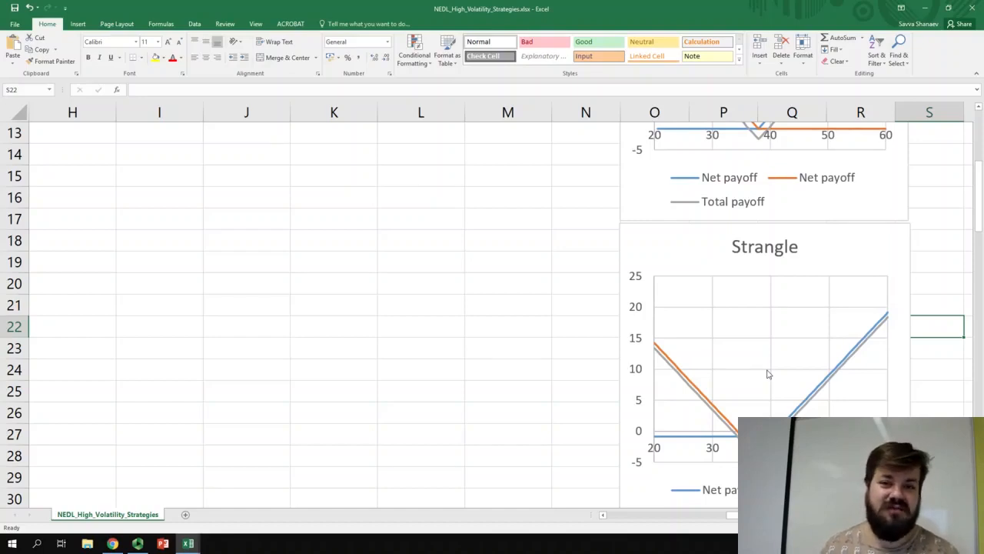
# Calculate the strip's total payoff in H13 as =2*C13+B13 and fill it down the share price range
pyautogui.hotkey('ctrl', 'Left')
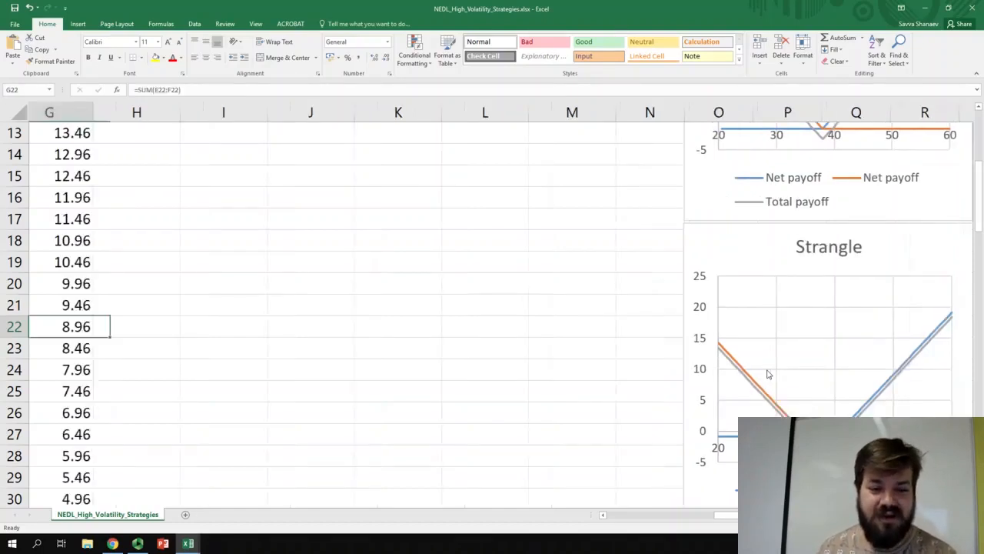
pyautogui.scroll(4, 235, 365)
pyautogui.hscroll(-3, 235, 363)
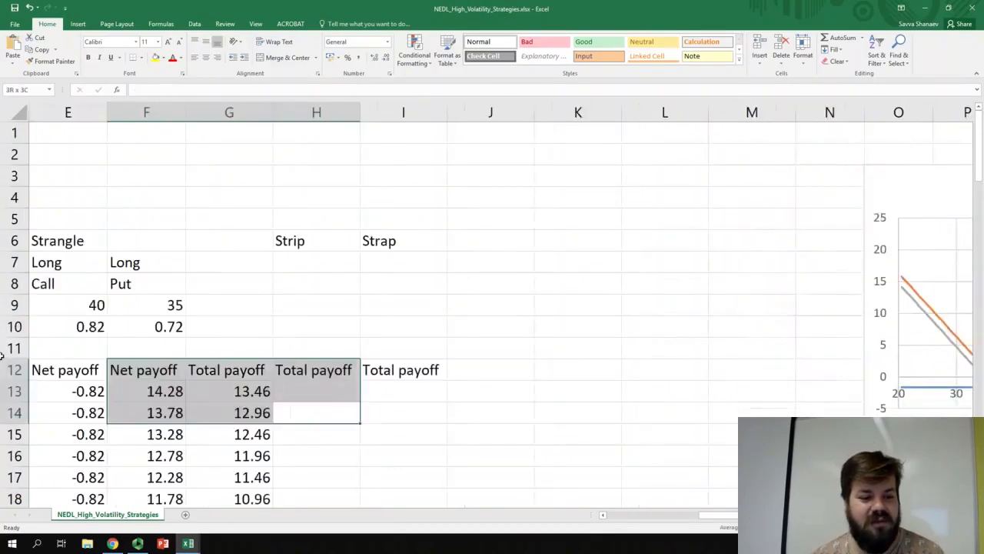
pyautogui.click(705, 391)
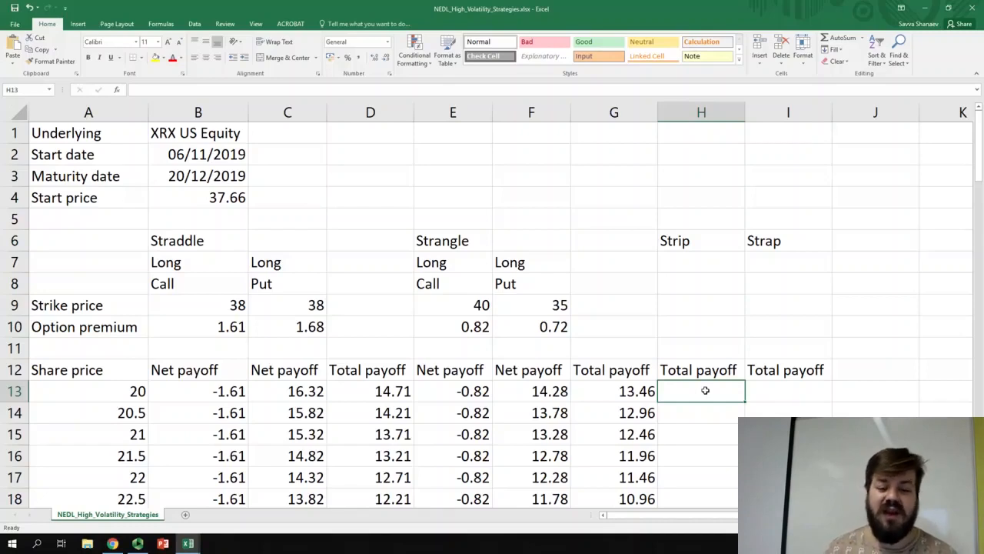
pyautogui.write('=')
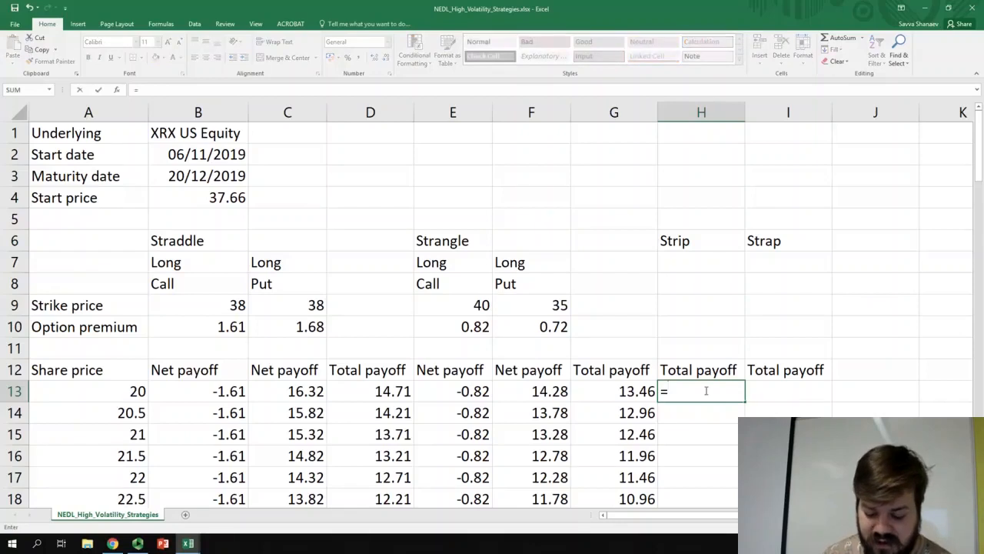
pyautogui.write('2*')
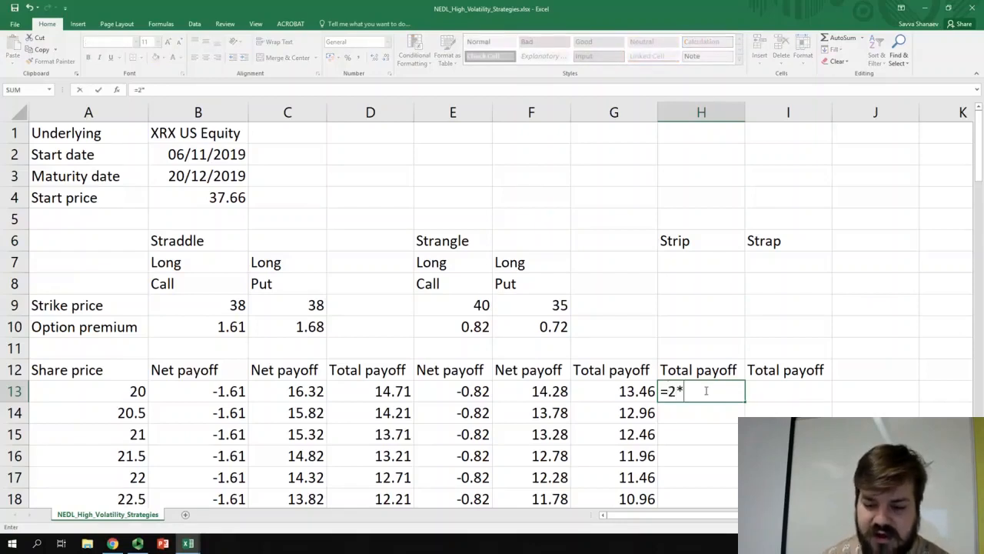
pyautogui.click(292, 394)
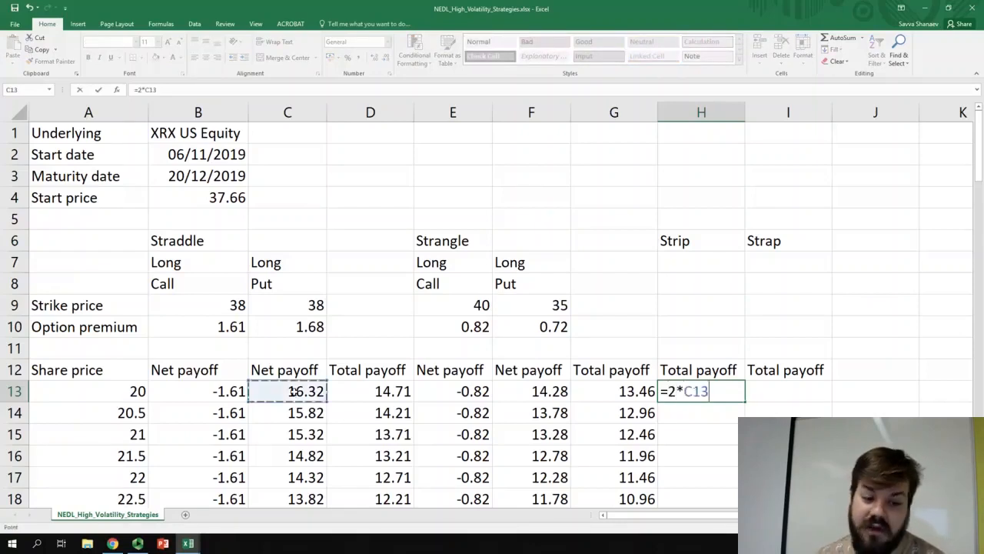
pyautogui.write('+')
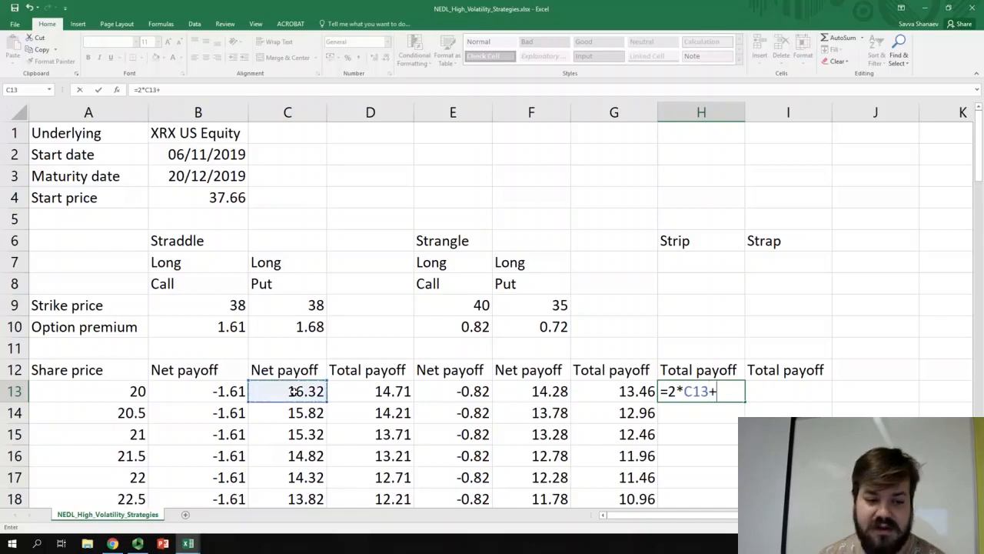
pyautogui.click(219, 392)
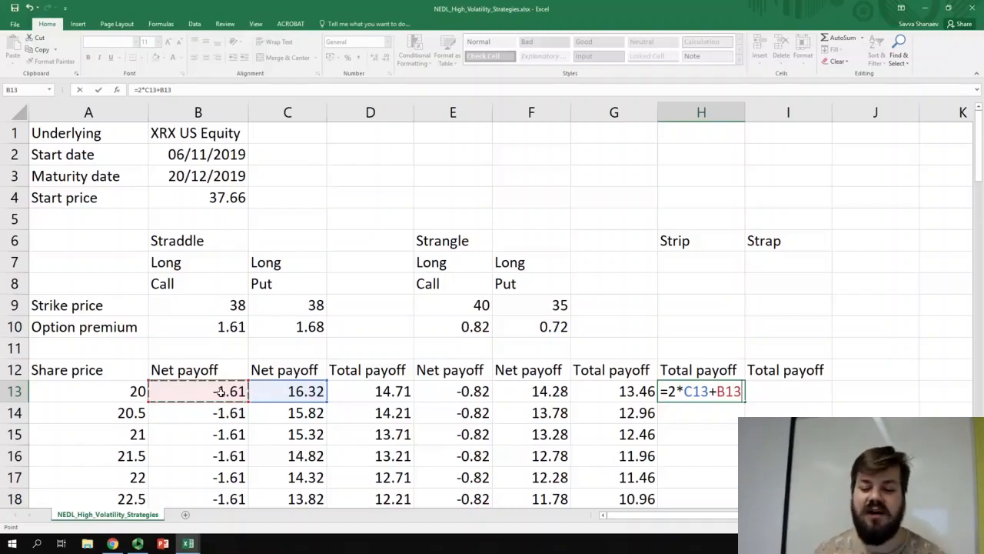
pyautogui.press('Return')
pyautogui.press('Up')
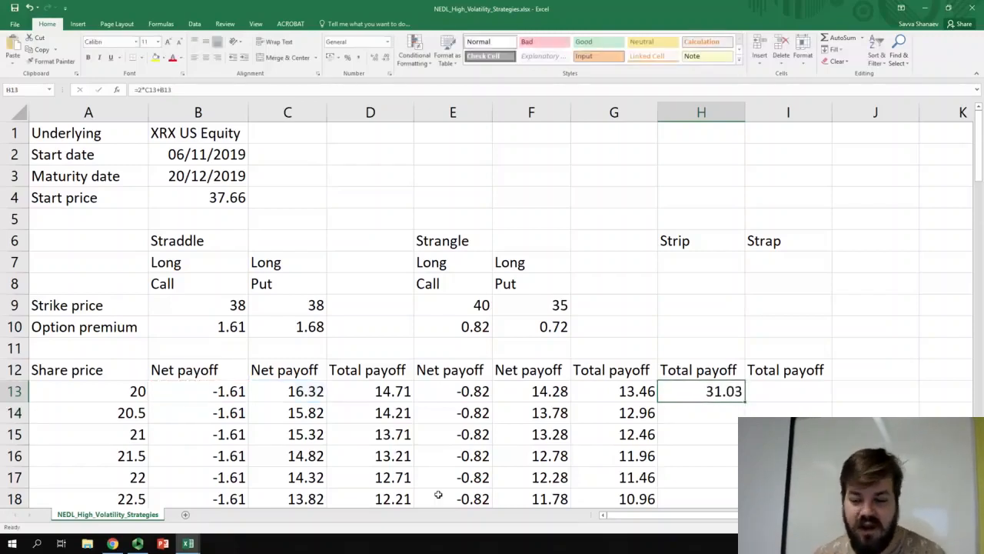
pyautogui.doubleClick(745, 401)
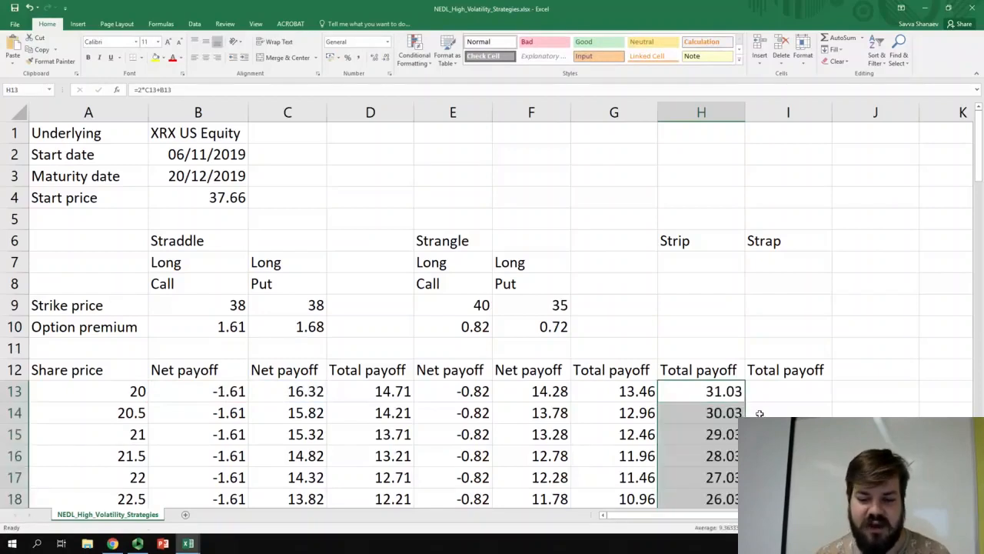
# Compare the strip's total payoff at a share price of 20 with the straddle's and strangle's
pyautogui.click(682, 391)
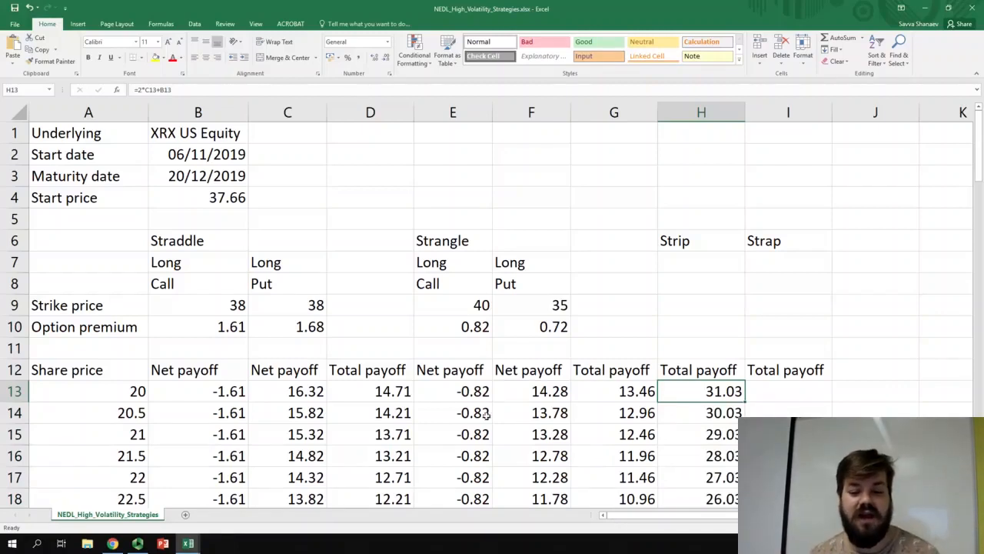
pyautogui.keyDown('ctrl'); pyautogui.click(375, 391); pyautogui.keyUp('ctrl')
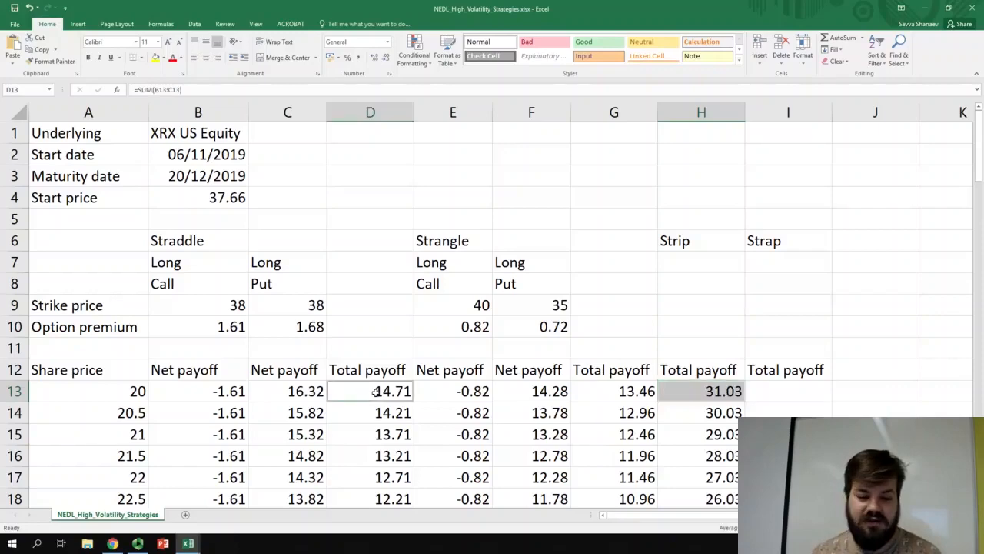
pyautogui.keyDown('ctrl'); pyautogui.click(602, 392); pyautogui.keyUp('ctrl')
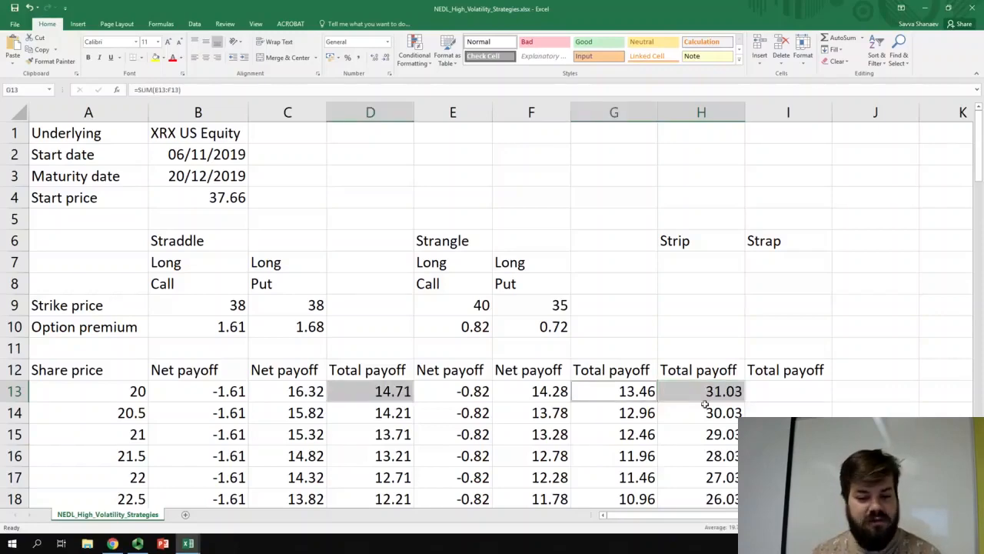
pyautogui.click(705, 393)
# Examine the strip's total payoff at the share price of 38 against the straddle's
pyautogui.scroll(-14, 707, 393)
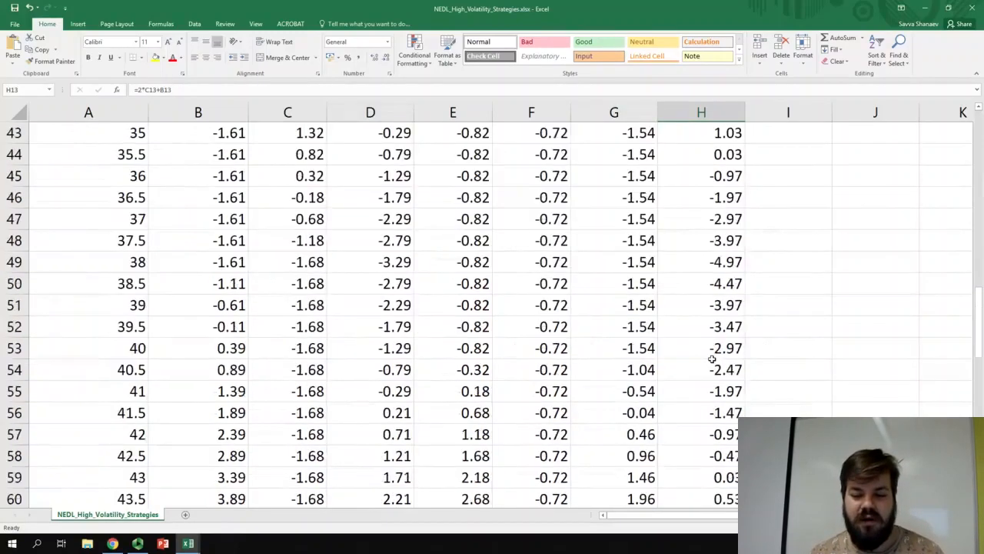
pyautogui.click(718, 263)
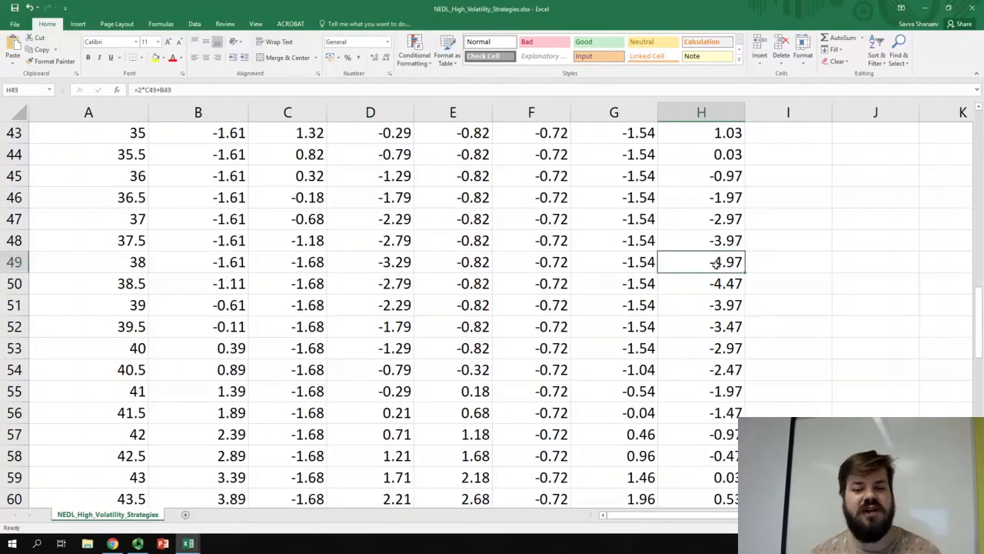
pyautogui.moveTo(89, 266); pyautogui.dragTo(713, 262)
pyautogui.click(715, 262)
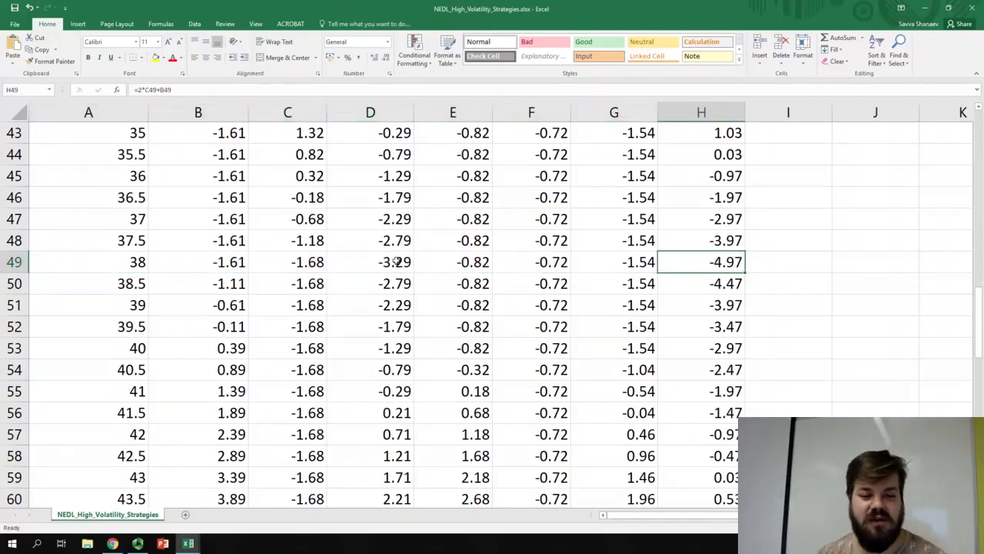
pyautogui.click(397, 262)
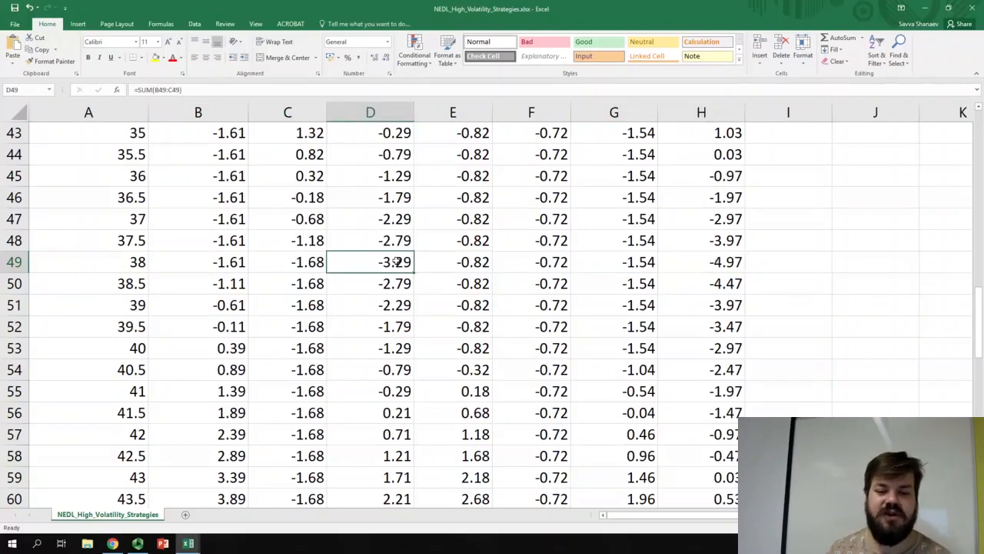
pyautogui.click(726, 263)
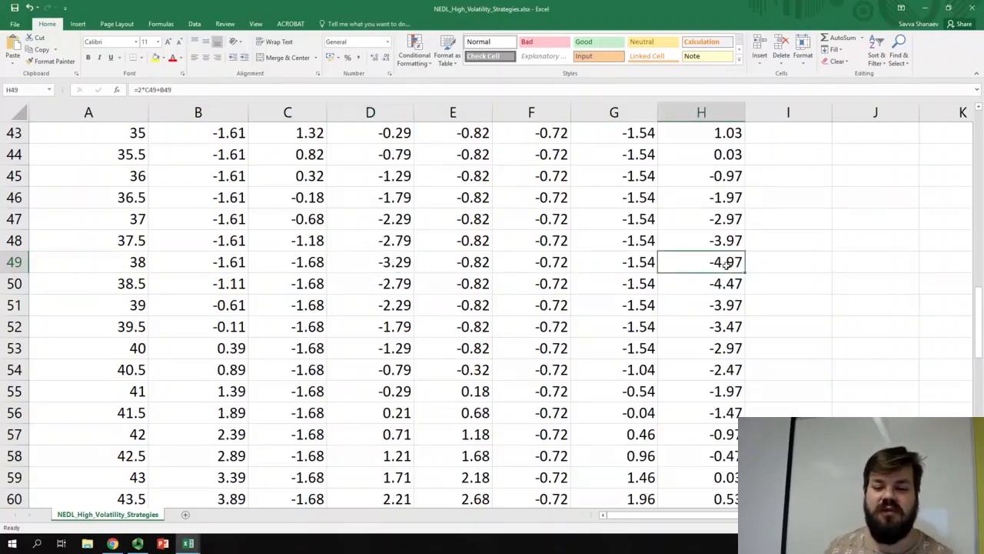
# Compare the strip's total payoff at a share price of 60 with the straddle's and strangle's
pyautogui.hotkey('ctrl', 'Down')
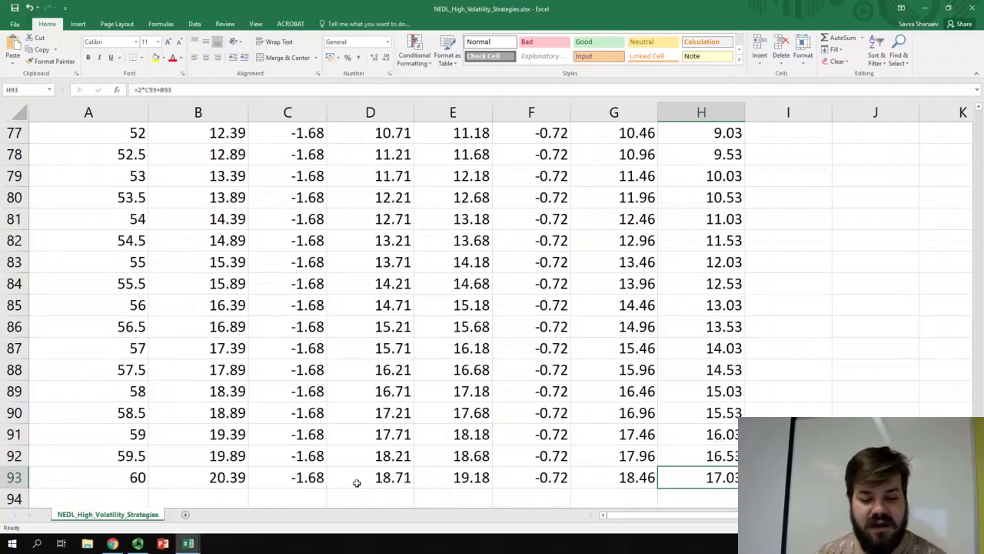
pyautogui.keyDown('ctrl'); pyautogui.click(380, 474); pyautogui.keyUp('ctrl')
pyautogui.keyDown('ctrl'); pyautogui.click(638, 478); pyautogui.keyUp('ctrl')
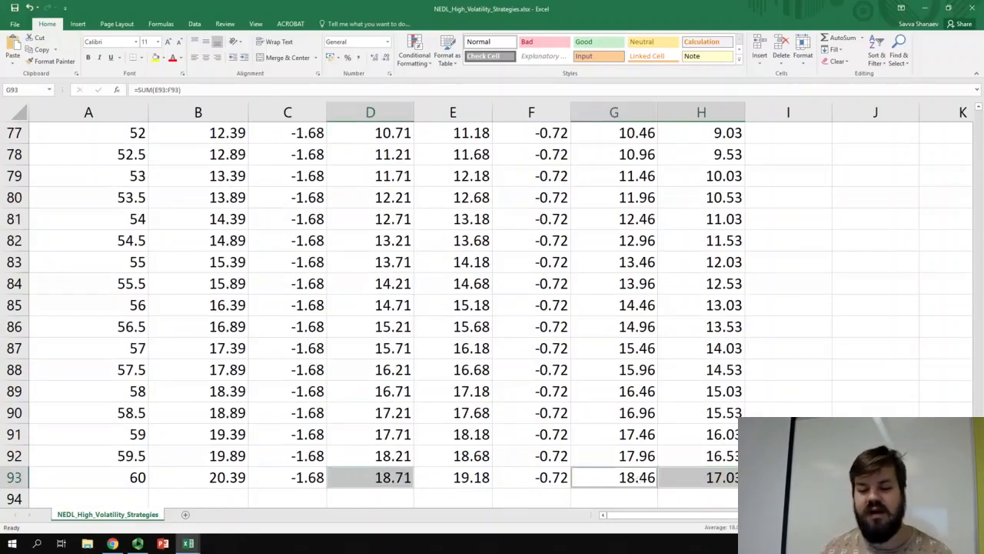
pyautogui.click(708, 478)
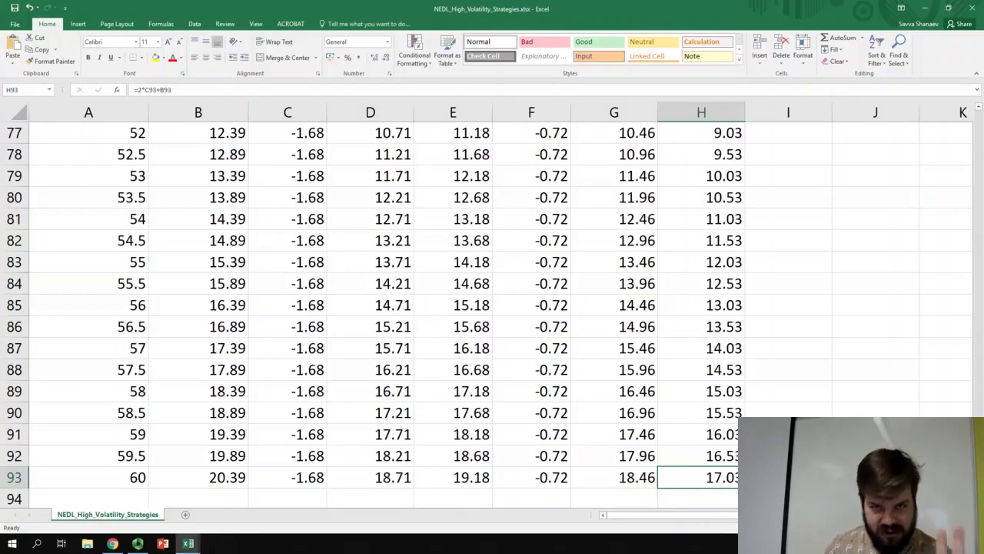
# Calculate the strap's total payoff in I13 as =2*B13+C13 and fill it down the share price range
pyautogui.hotkey('ctrl', 'Up')
pyautogui.scroll(3, 808, 402)
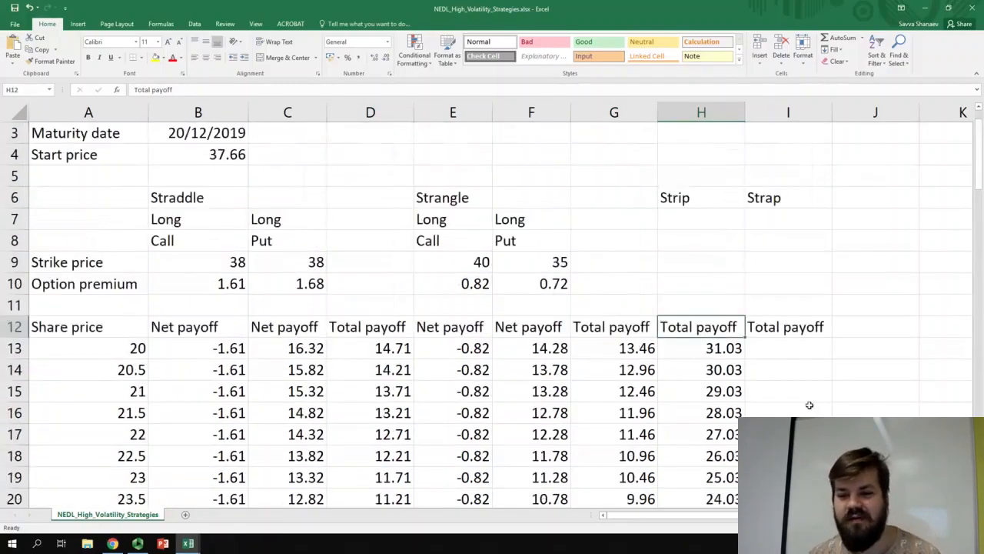
pyautogui.click(786, 348)
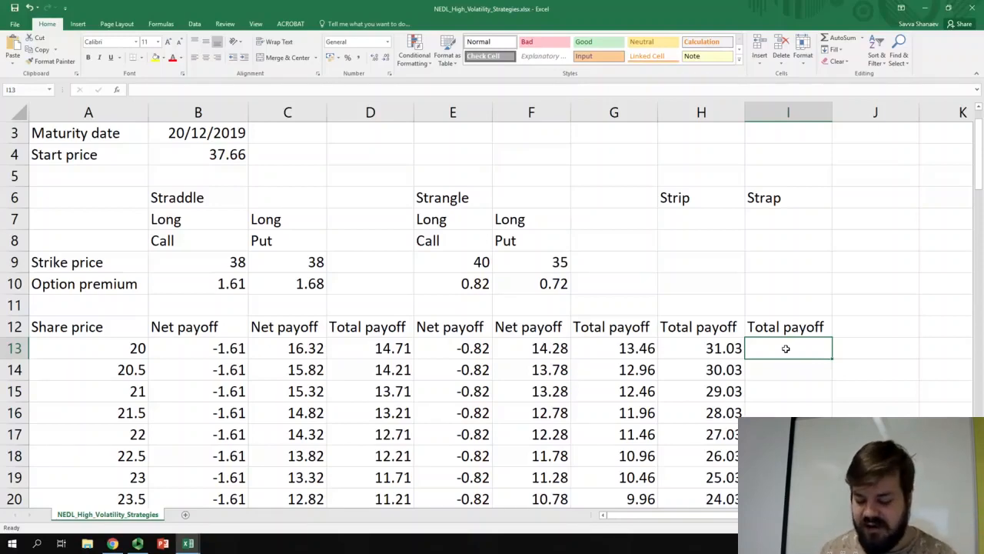
pyautogui.write('=2*')
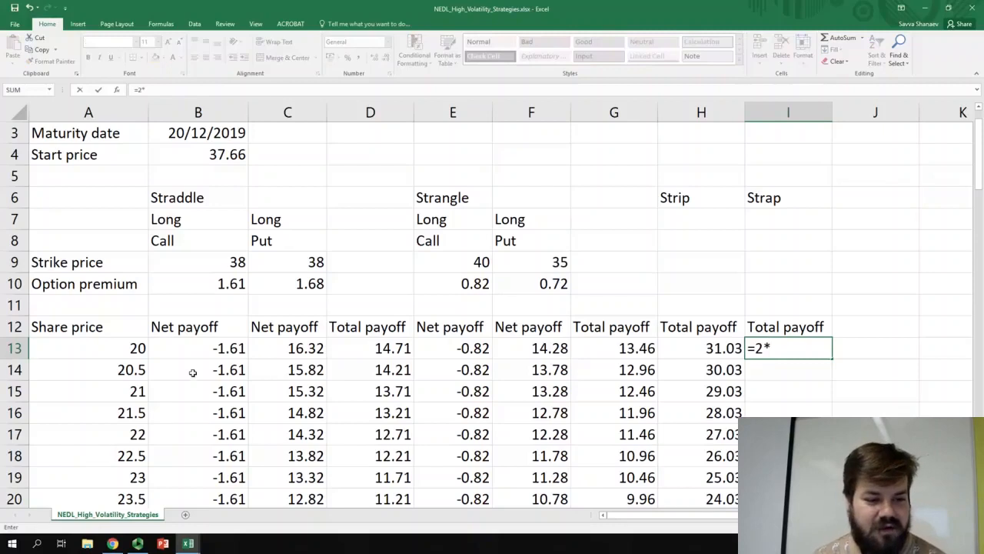
pyautogui.click(204, 352)
pyautogui.write('+')
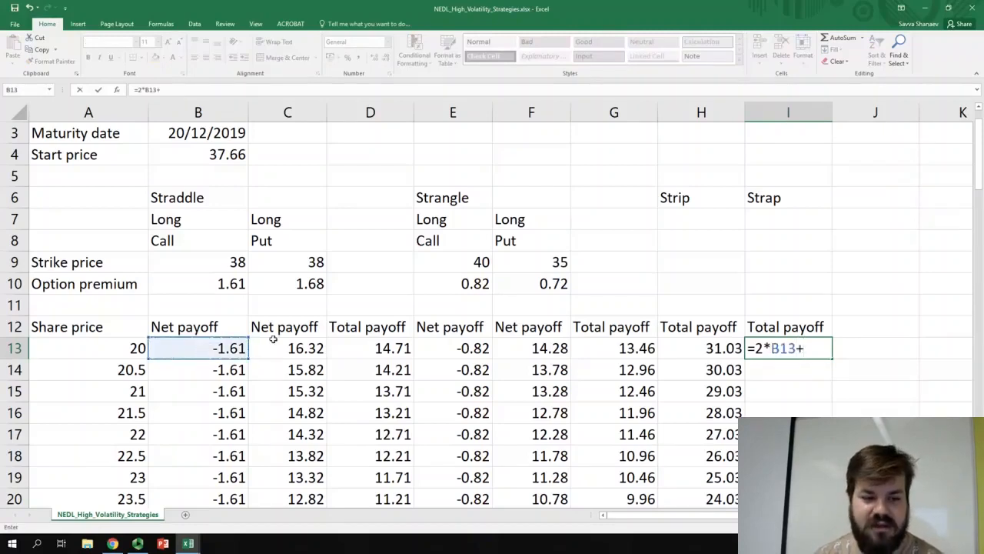
pyautogui.click(275, 342)
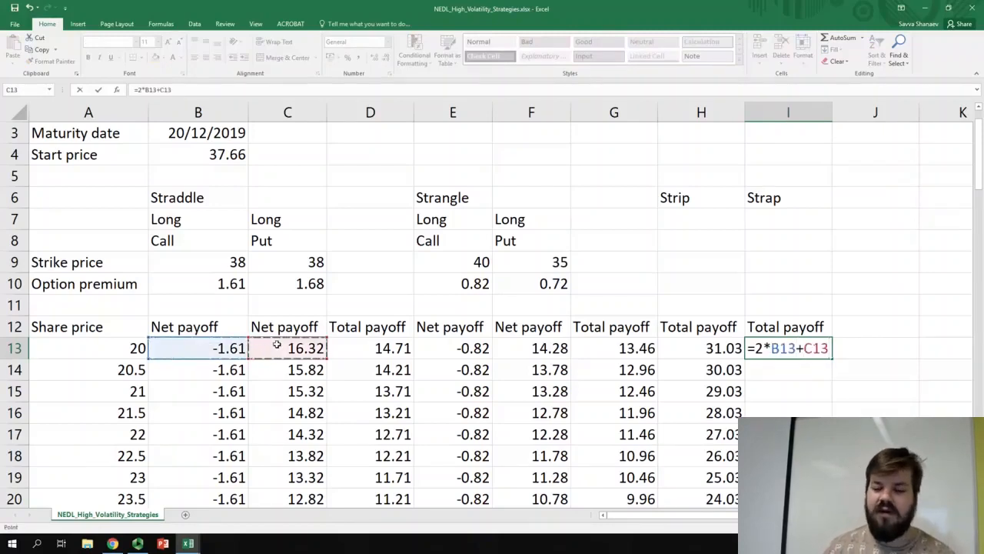
pyautogui.press('Return')
pyautogui.press('Up')
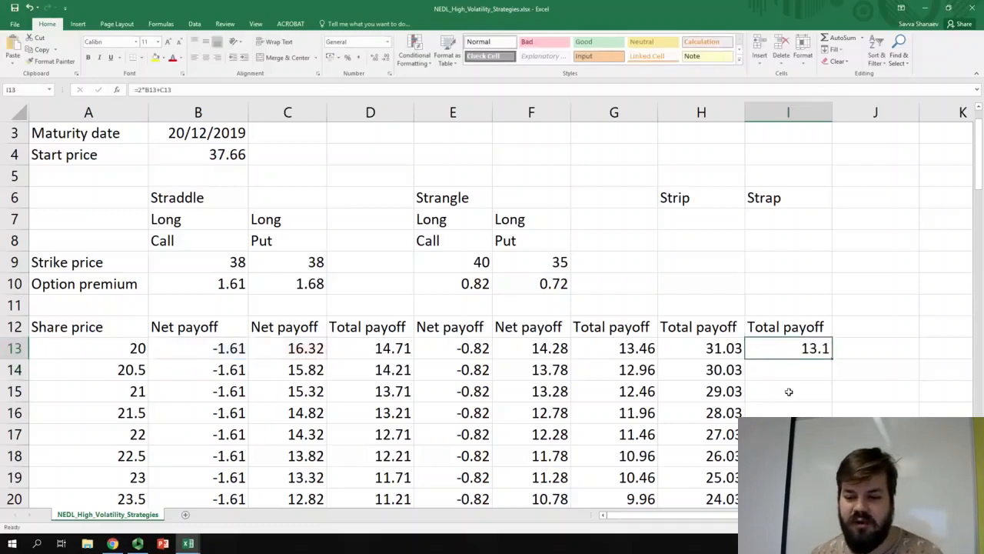
pyautogui.doubleClick(831, 356)
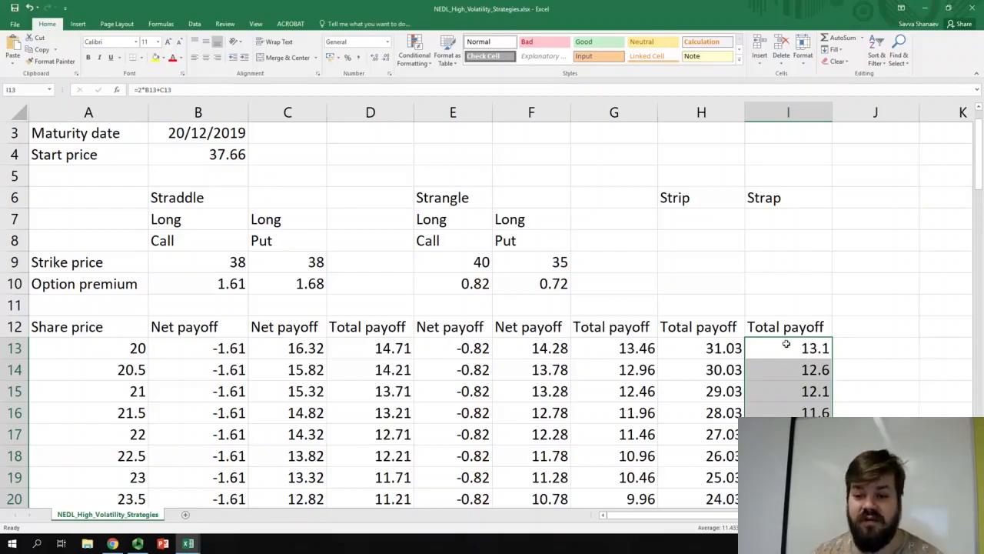
# Compare the strap's total payoff at a share price of 20 with the straddle's and strangle's
pyautogui.click(786, 349)
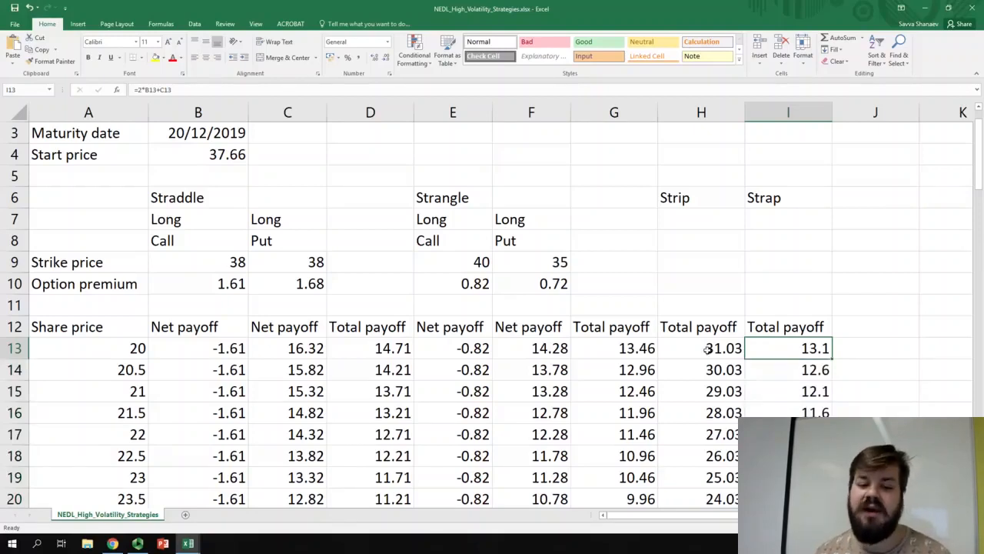
pyautogui.keyDown('ctrl'); pyautogui.click(389, 348); pyautogui.keyUp('ctrl')
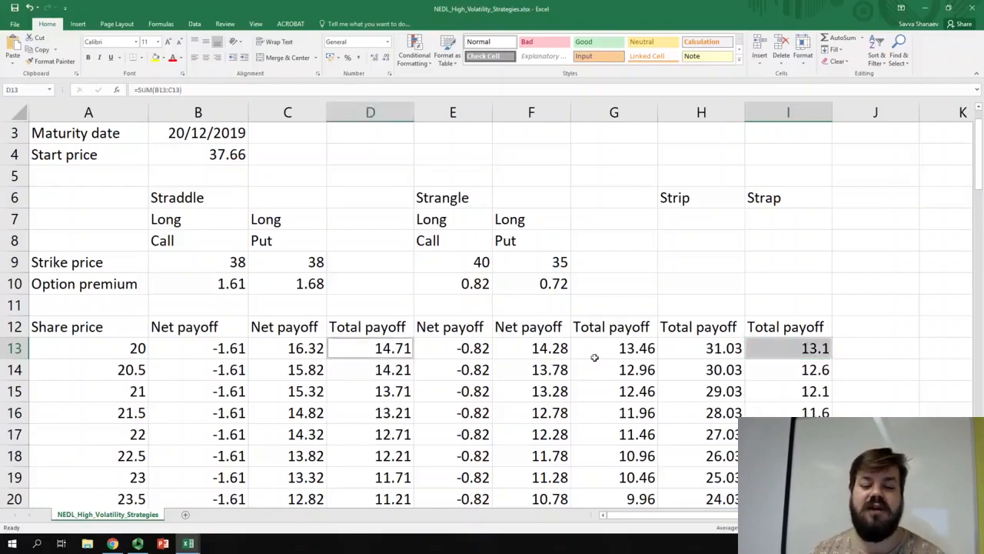
pyautogui.keyDown('ctrl'); pyautogui.click(608, 347); pyautogui.keyUp('ctrl')
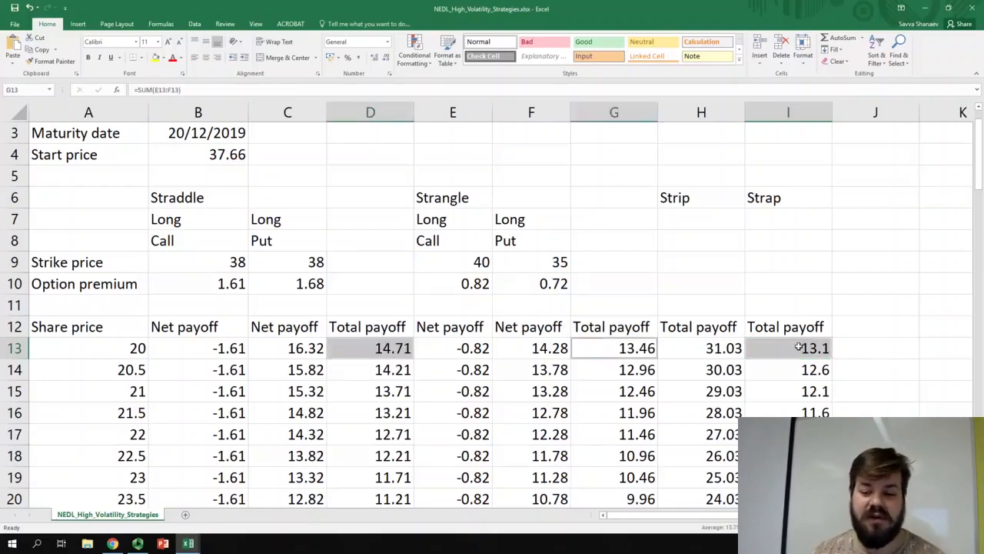
pyautogui.click(797, 346)
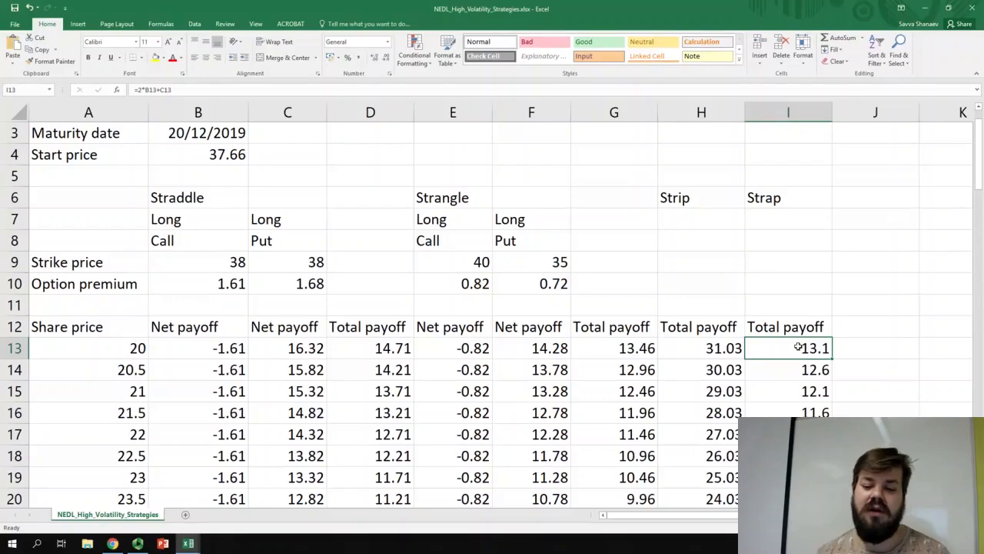
# Compare the strap's total payoff at the share price of 38 with the straddle's and strangle's
pyautogui.scroll(-12, 797, 347)
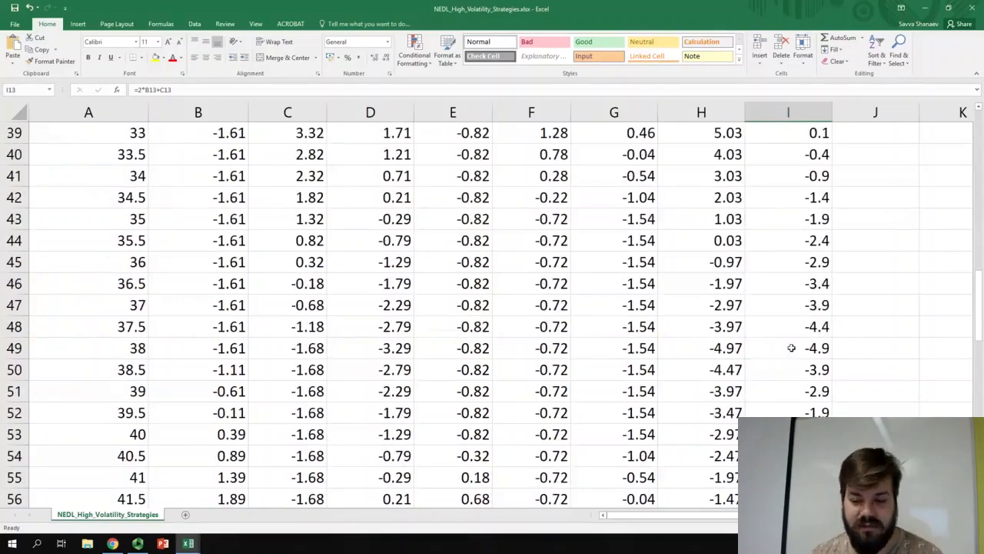
pyautogui.click(799, 348)
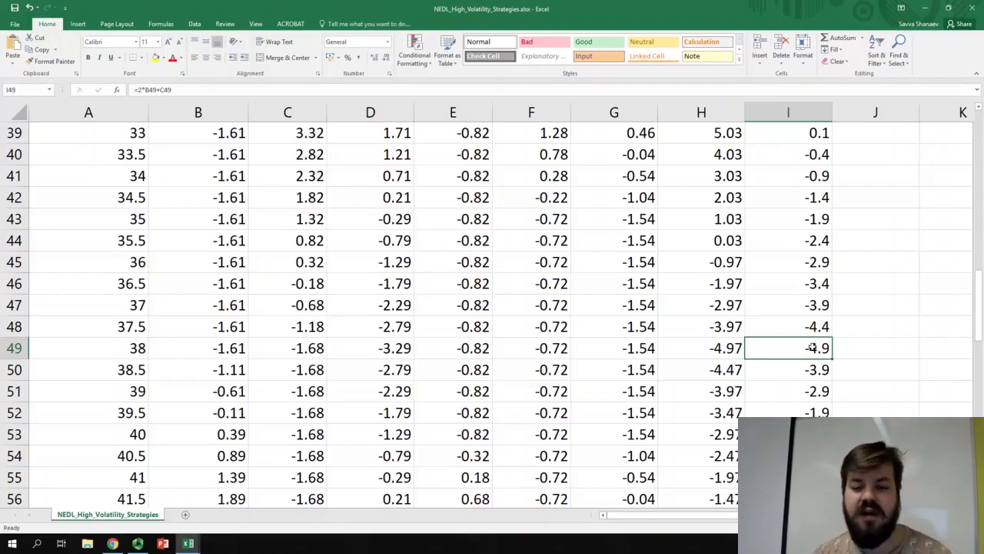
pyautogui.keyDown('ctrl'); pyautogui.click(381, 346); pyautogui.keyUp('ctrl')
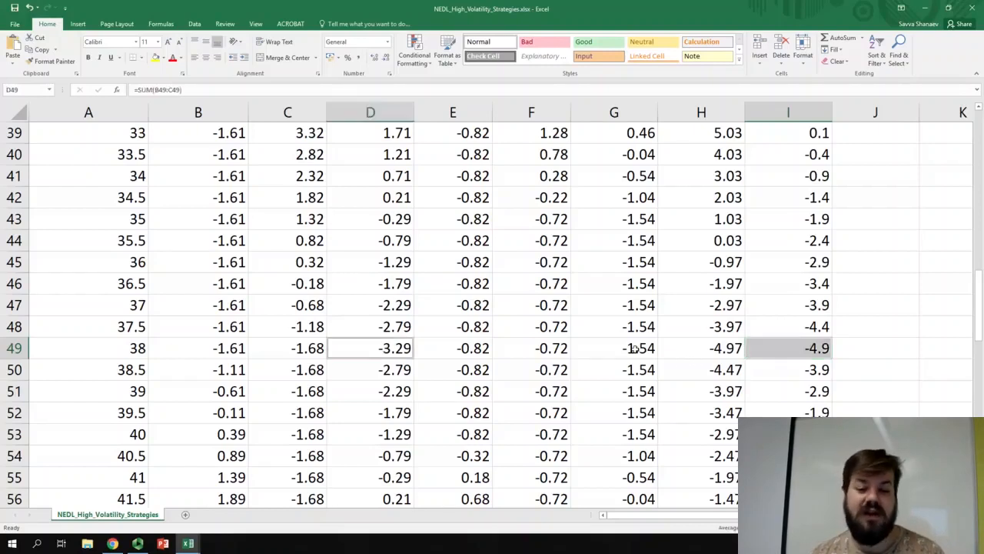
pyautogui.keyDown('ctrl'); pyautogui.click(630, 348); pyautogui.keyUp('ctrl')
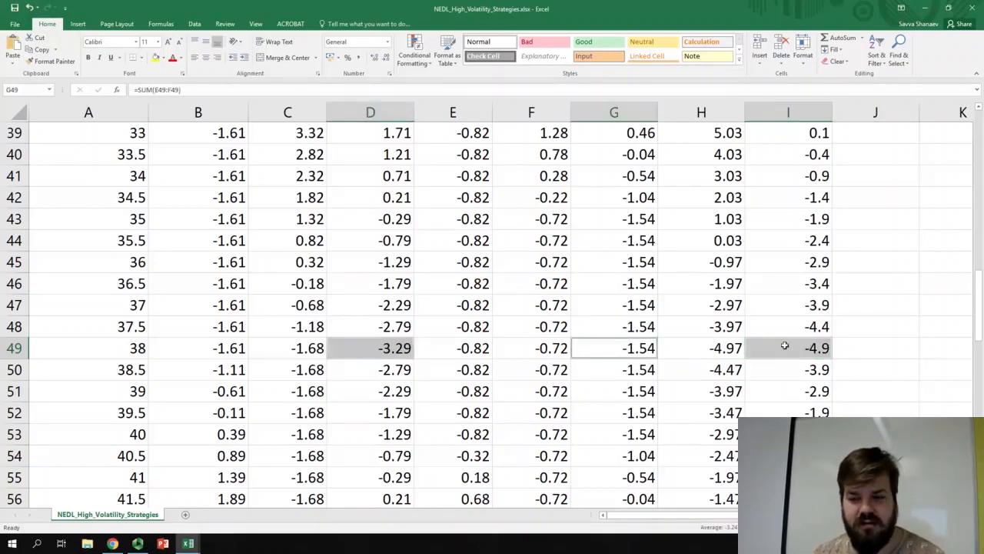
pyautogui.click(785, 345)
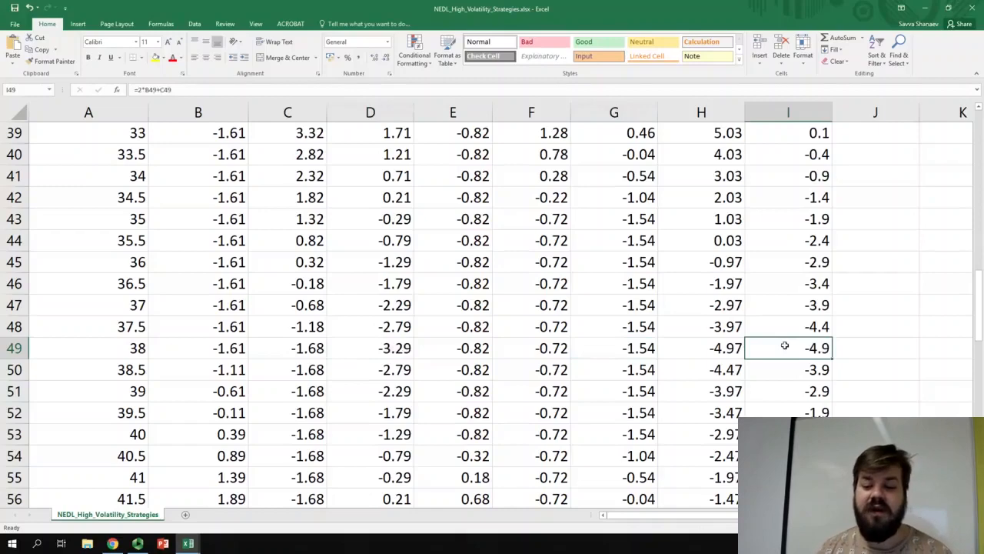
# Compare the strap's total payoff at a share price of 60 with the straddle's, strangle's and strip's
pyautogui.hotkey('ctrl', 'Down')
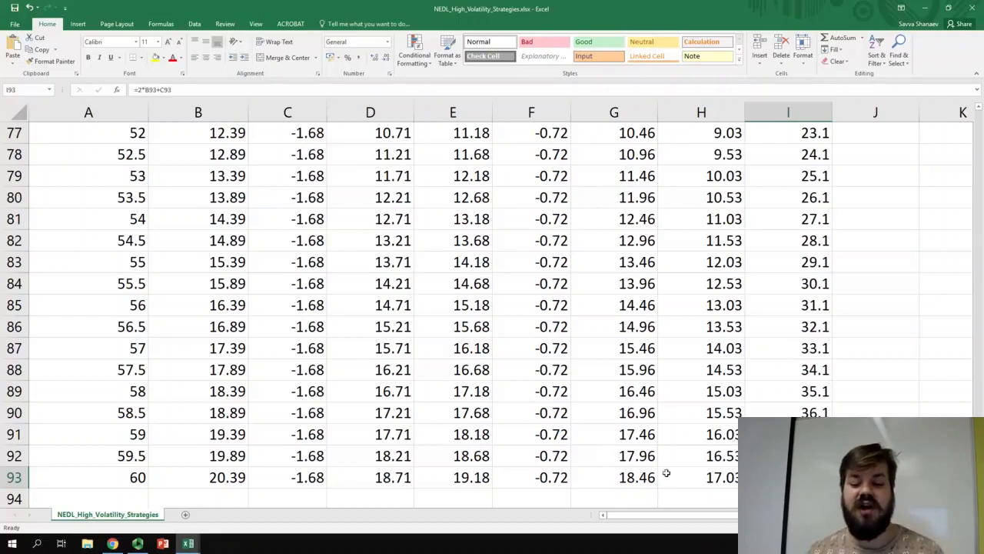
pyautogui.keyDown('ctrl'); pyautogui.click(389, 476); pyautogui.keyUp('ctrl')
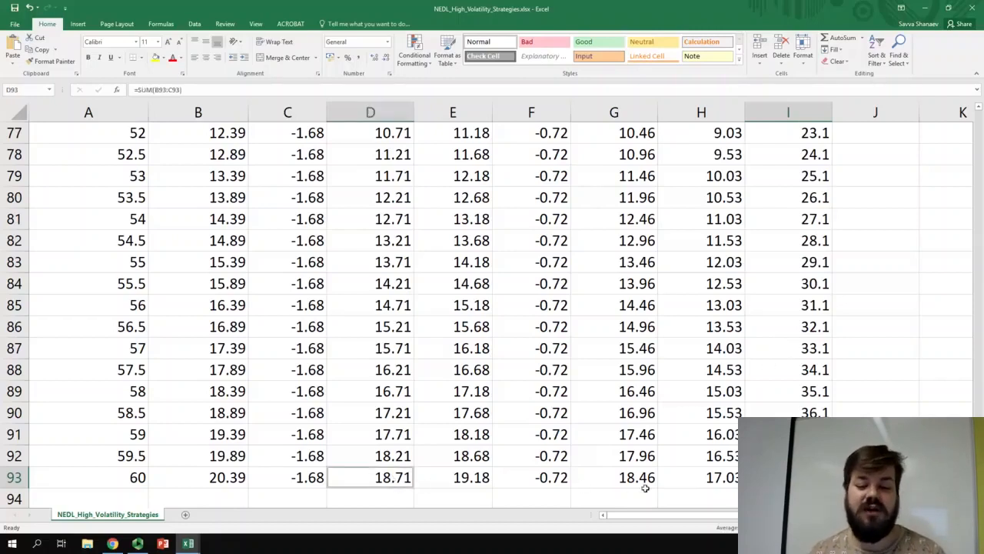
pyautogui.keyDown('ctrl'); pyautogui.click(639, 478); pyautogui.keyUp('ctrl')
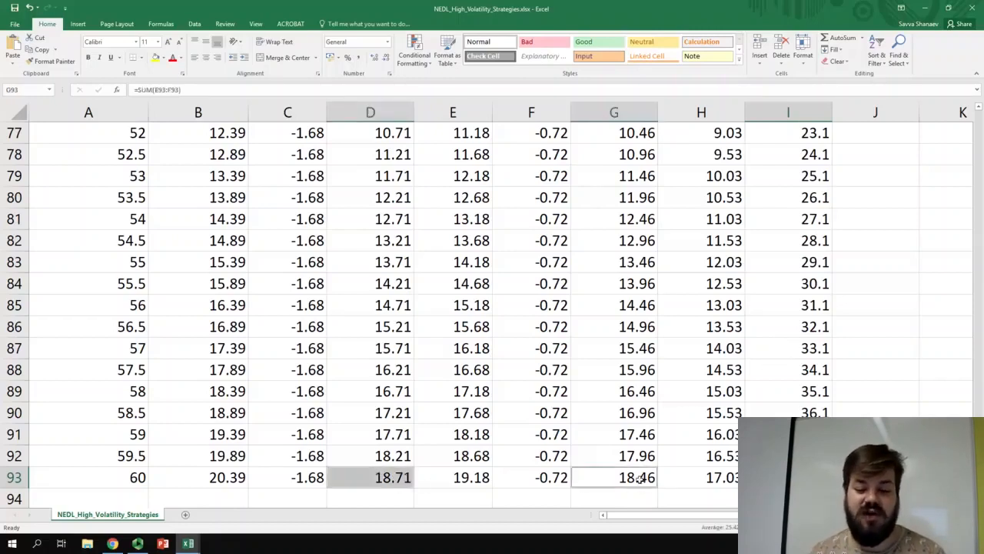
pyautogui.keyDown('ctrl'); pyautogui.click(706, 477); pyautogui.keyUp('ctrl')
pyautogui.click(786, 478)
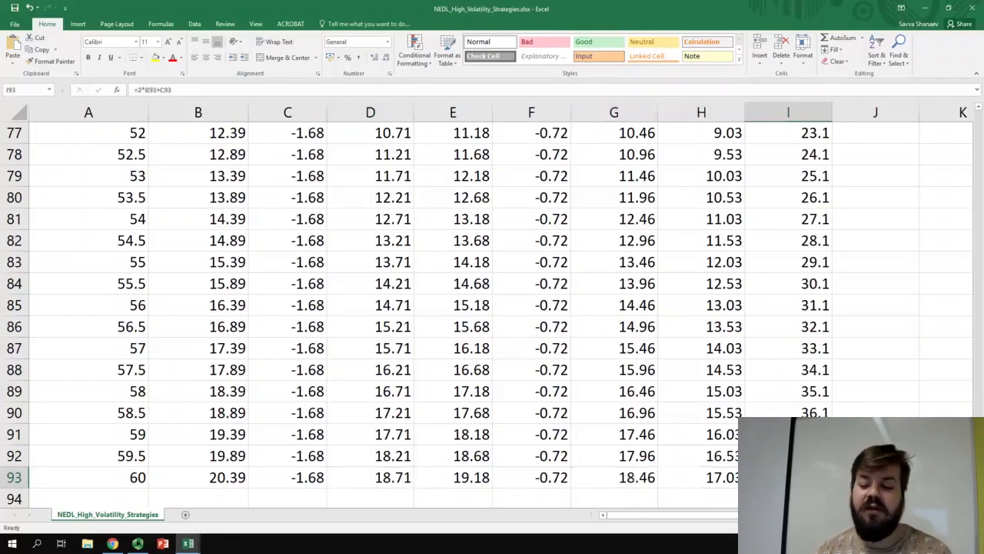
# Examine the Strip & Strap chart plotting both strategies' total payoffs against the share price
pyautogui.hotkey('ctrl', 'Up')
pyautogui.click(885, 305)
pyautogui.moveTo(948, 316); pyautogui.dragTo(980, 344)
pyautogui.scroll(-3, 562, 389)
pyautogui.moveTo(407, 369); pyautogui.dragTo(158, 403)
pyautogui.click(123, 371)
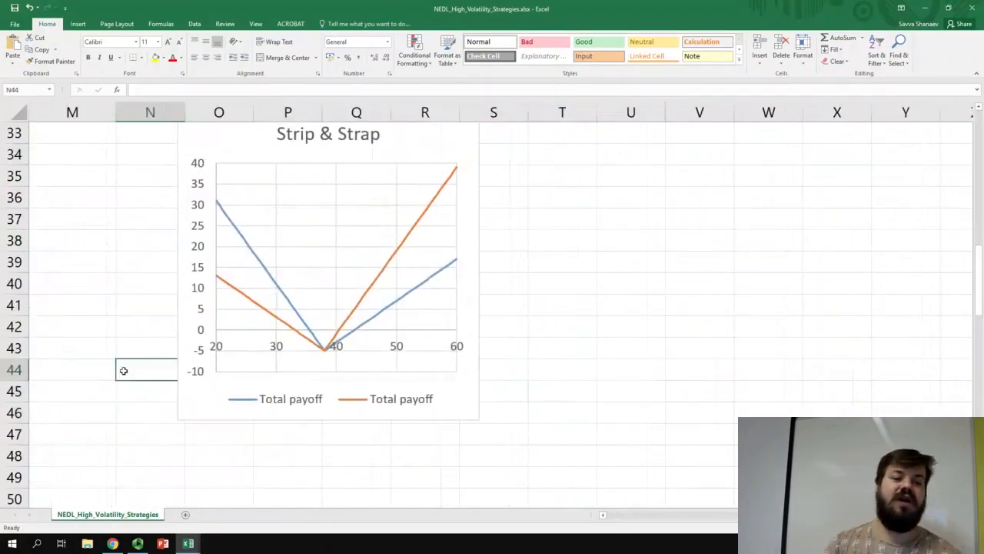